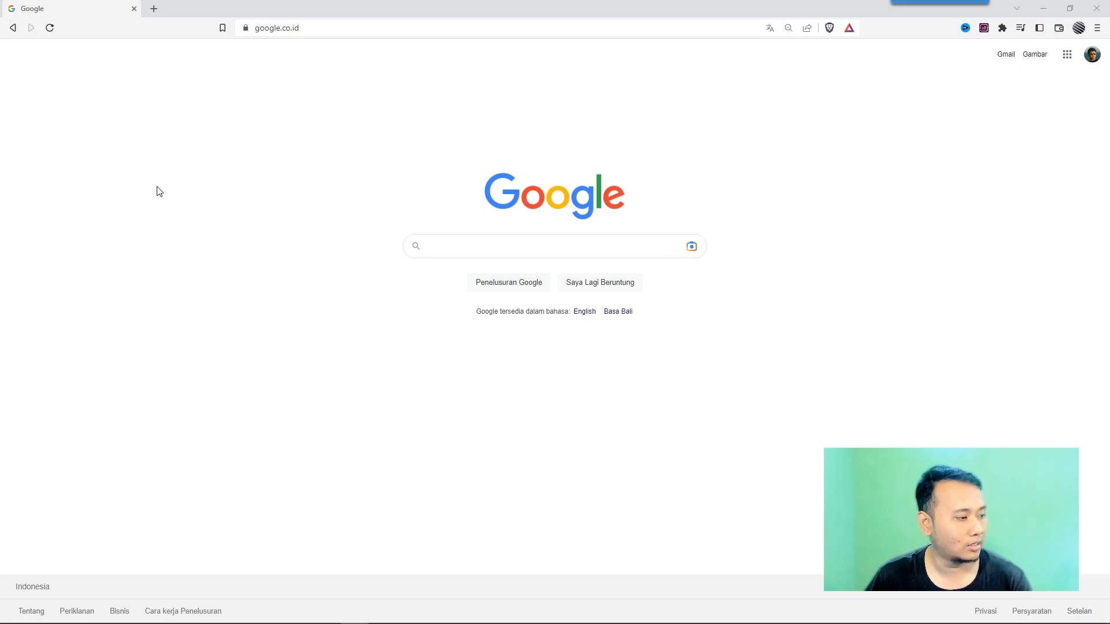
Search Google for tripadvisor owners and open the Tripadvisor Claim Your Listing result.
{"action": "left_click", "coordinate": [473, 248]}
{"action": "type", "text": "tripad"}
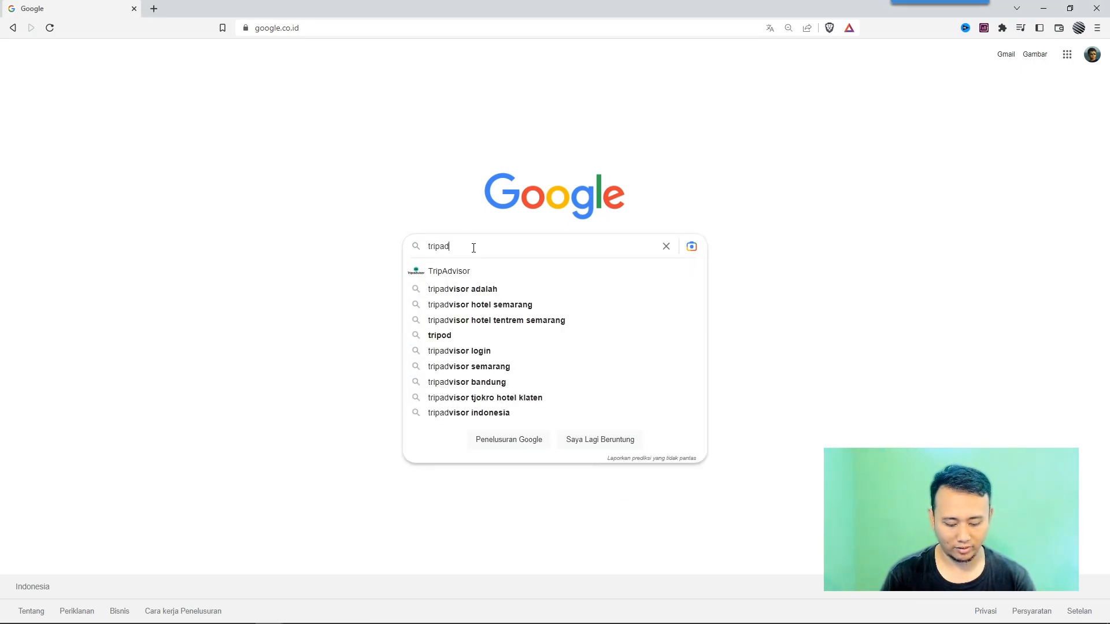
{"action": "type", "text": "visor"}
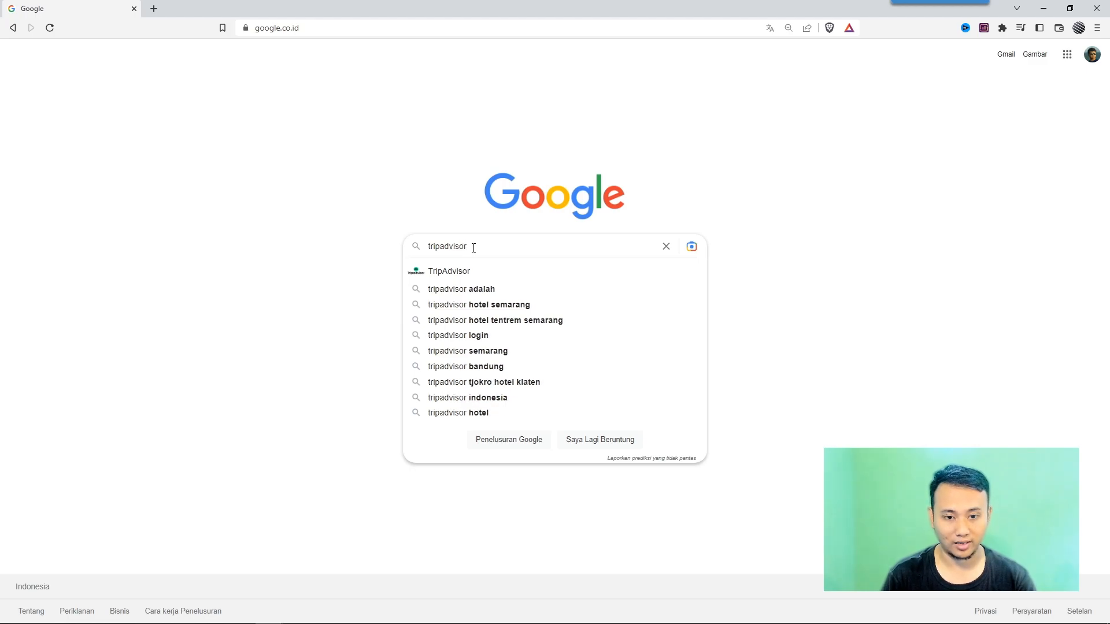
{"action": "type", "text": " owners"}
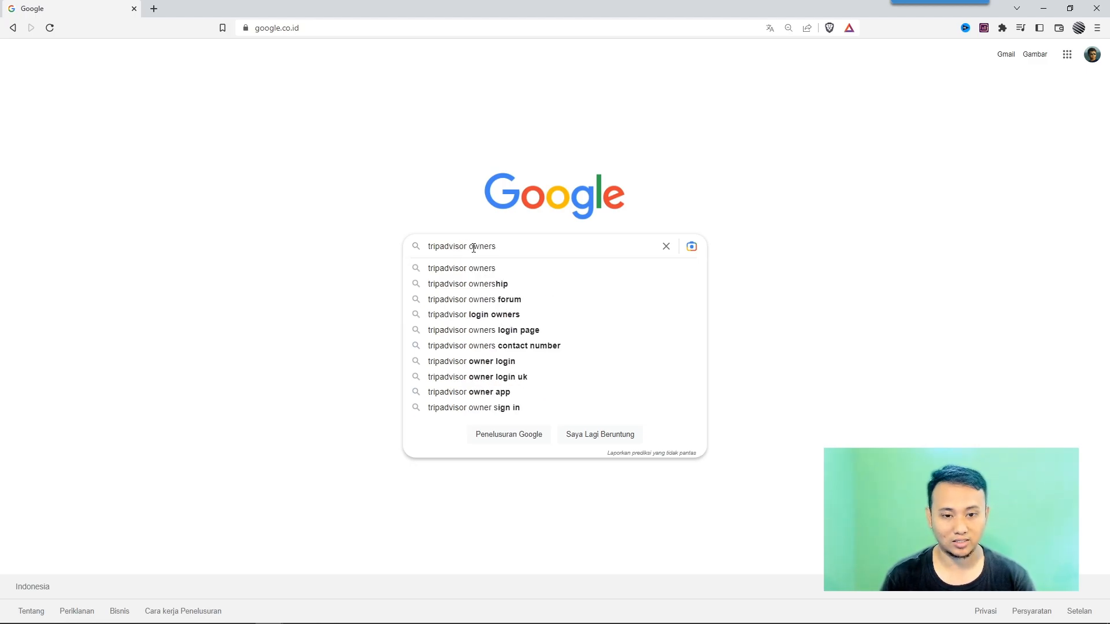
{"action": "key", "text": "Return"}
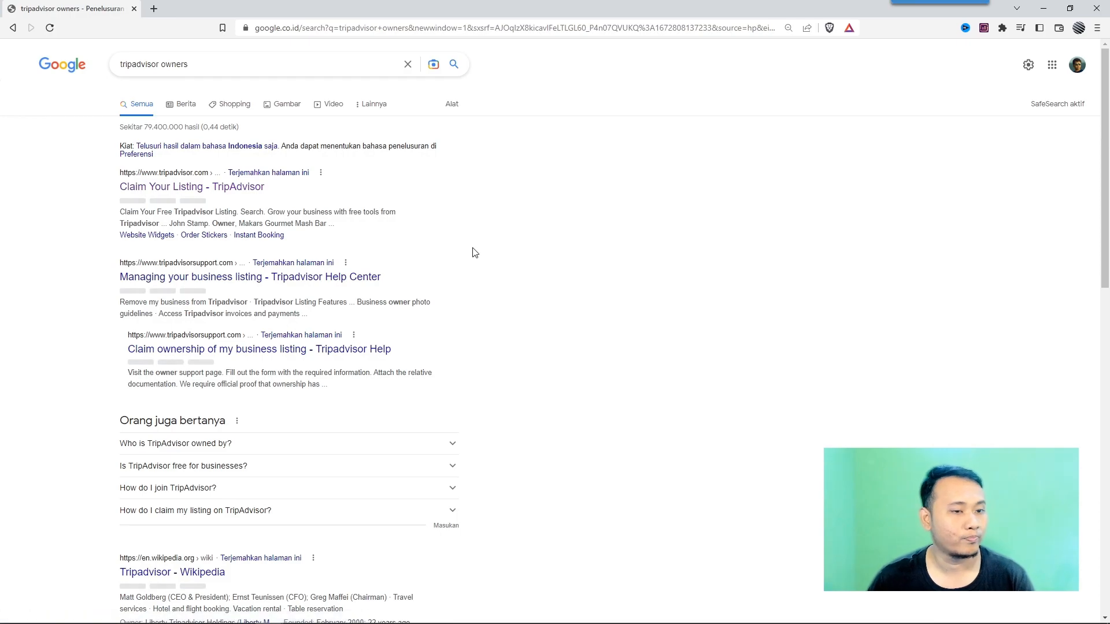
{"action": "left_click", "coordinate": [183, 192]}
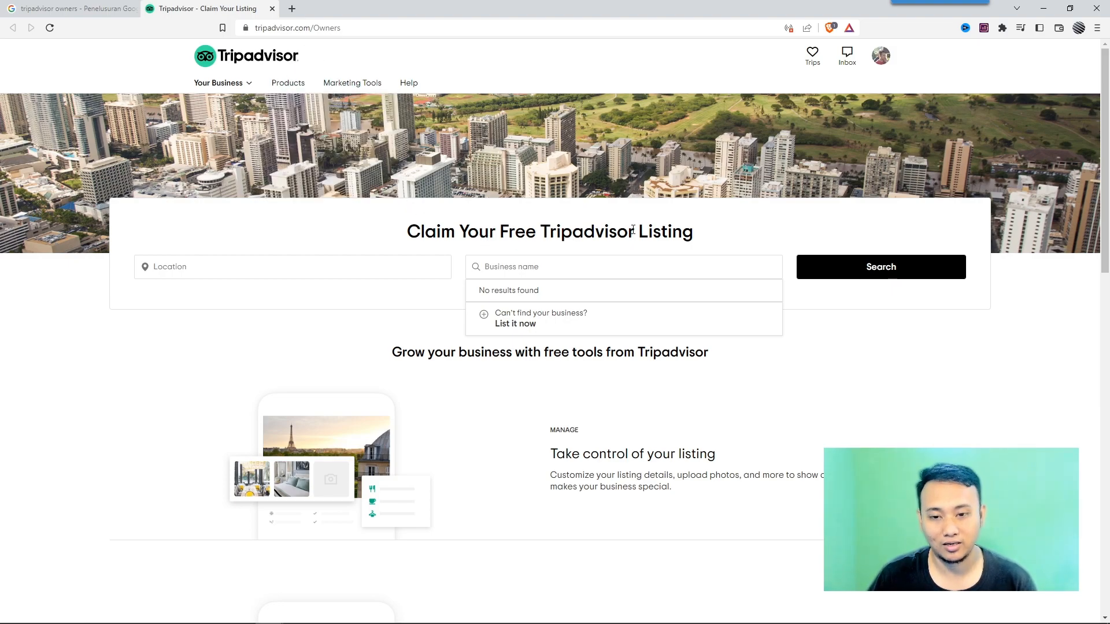
Start adding a new business listing and choose to list a restaurant.
{"action": "left_click", "coordinate": [505, 272]}
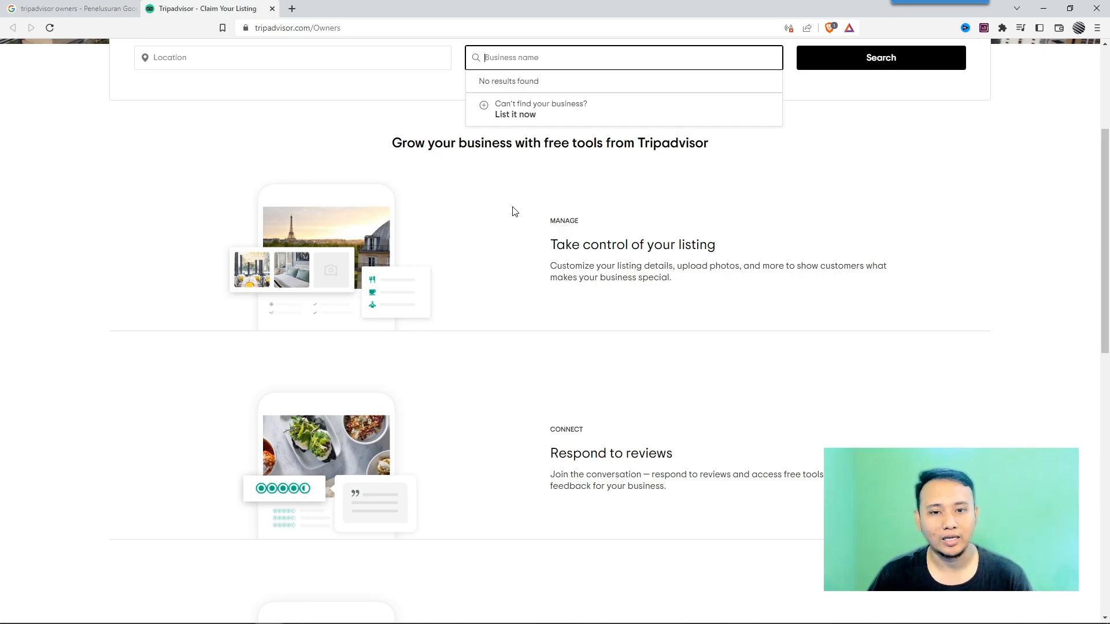
{"action": "left_click", "coordinate": [516, 116]}
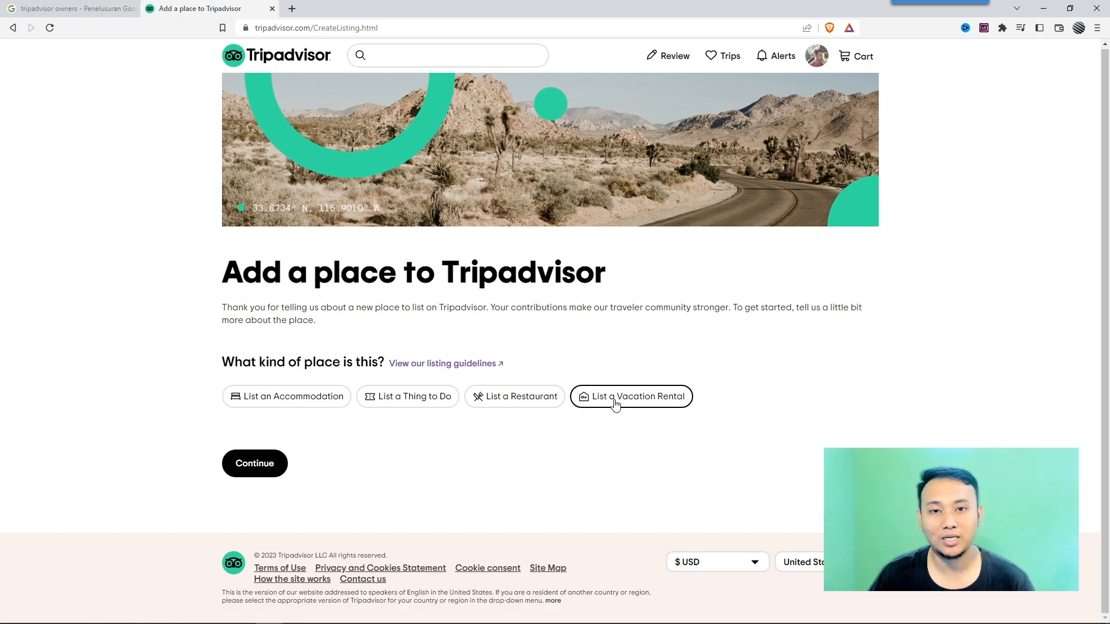
{"action": "left_click", "coordinate": [541, 401]}
{"action": "scroll", "coordinate": [486, 274], "scroll_direction": "down", "scroll_amount": 2}
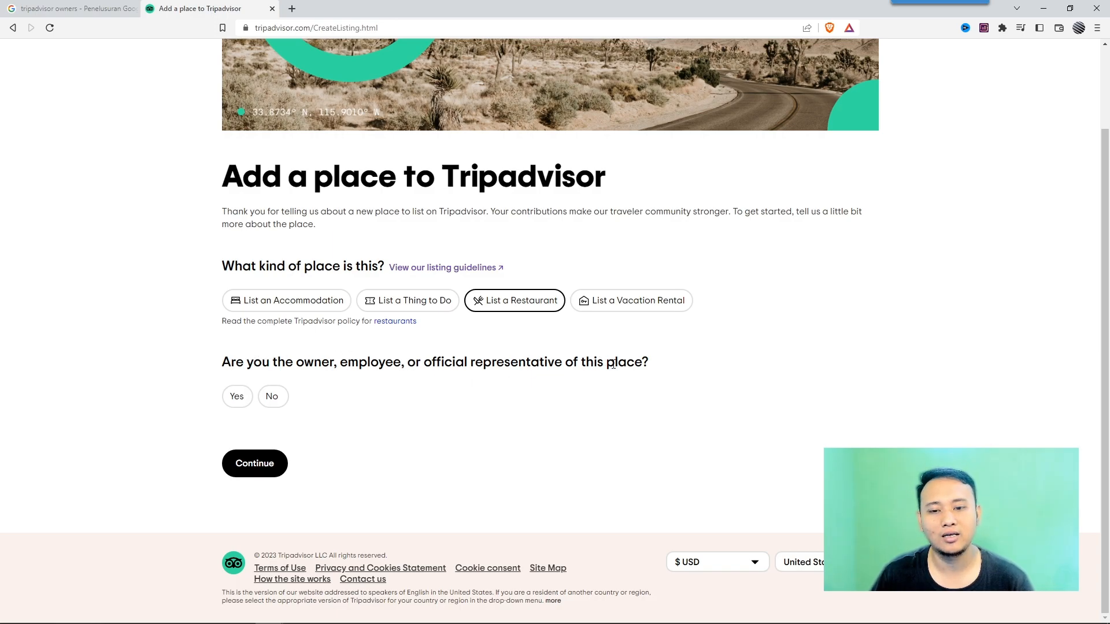
Answer that you are the owner and that the place has no existing Tripadvisor listing.
{"action": "left_click", "coordinate": [237, 396]}
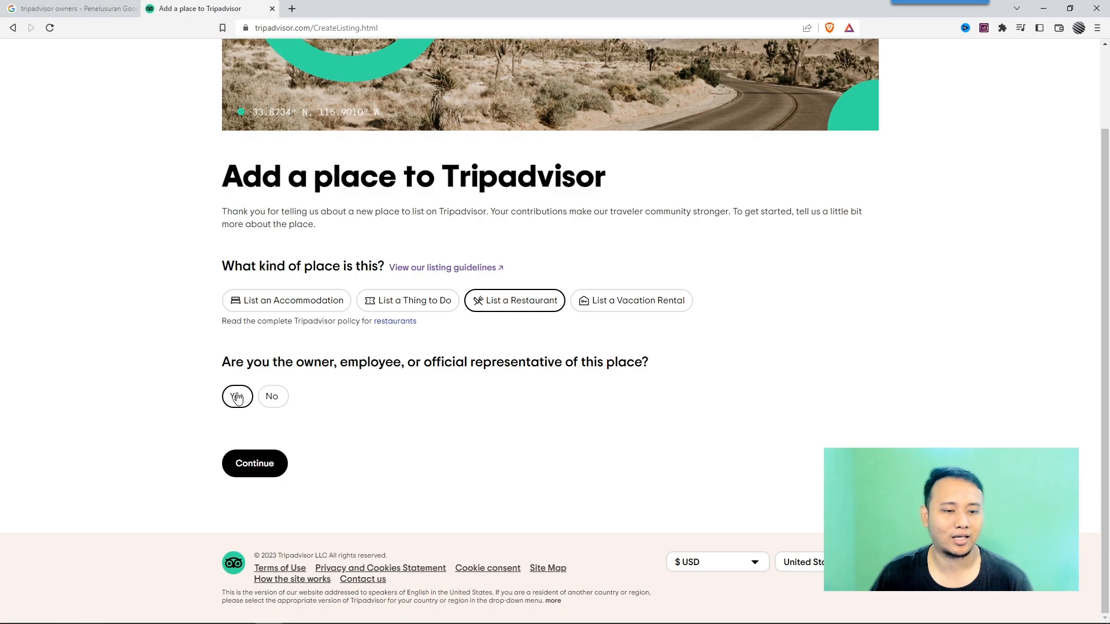
{"action": "scroll", "coordinate": [228, 410], "scroll_direction": "down", "scroll_amount": 1}
{"action": "scroll", "coordinate": [224, 414], "scroll_direction": "down", "scroll_amount": 2}
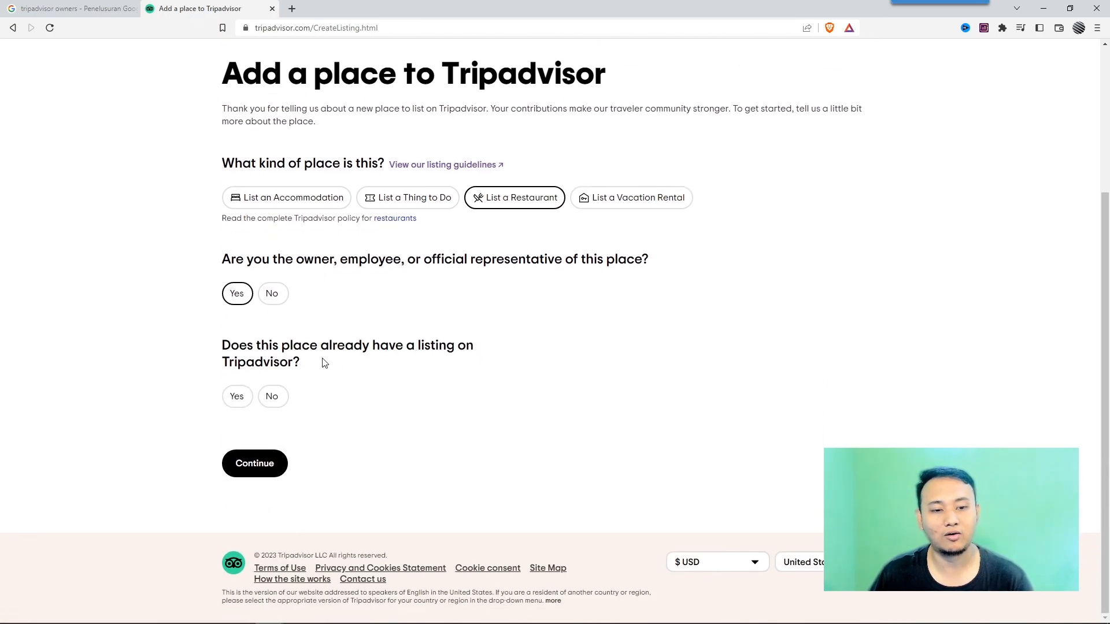
{"action": "left_click", "coordinate": [273, 395]}
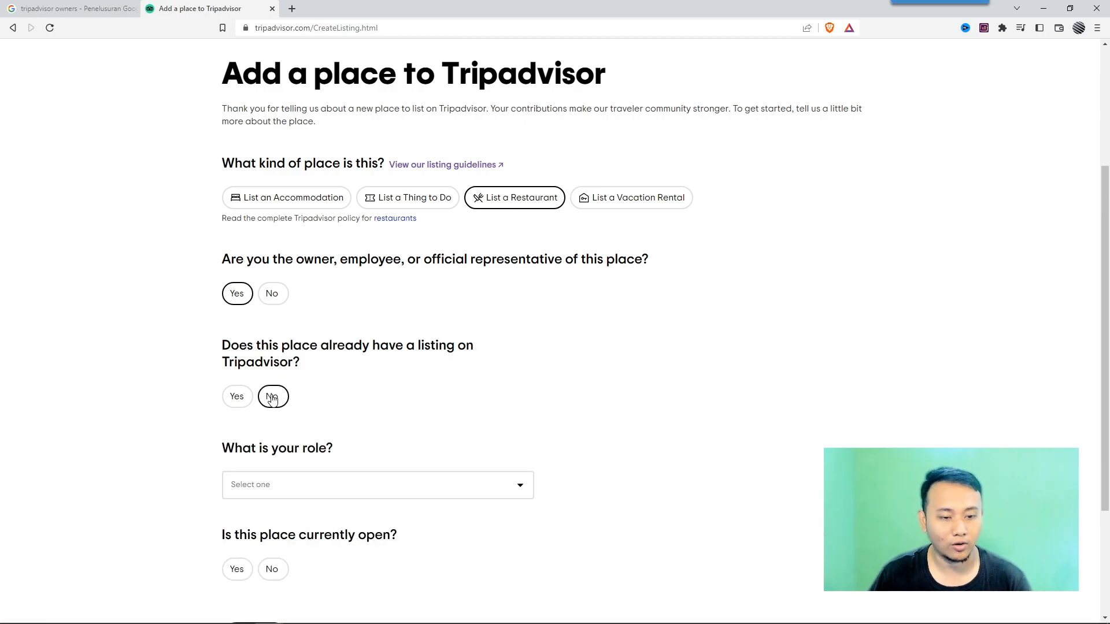
Set your role to Owner, mark the place as currently open, and continue.
{"action": "scroll", "coordinate": [300, 404], "scroll_direction": "down", "scroll_amount": 3}
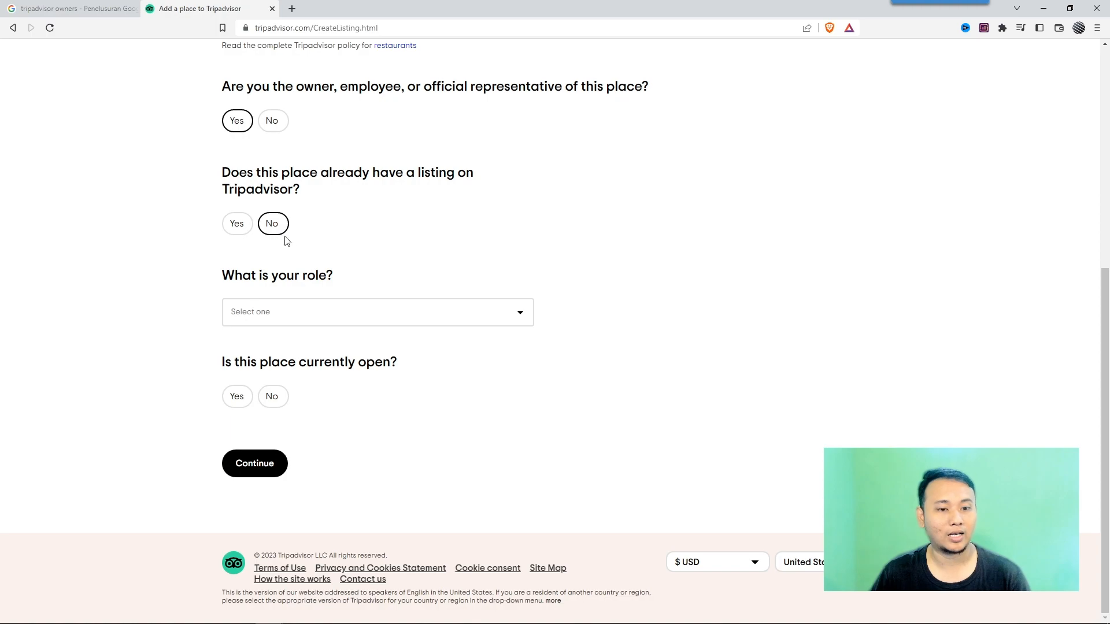
{"action": "left_click", "coordinate": [316, 310]}
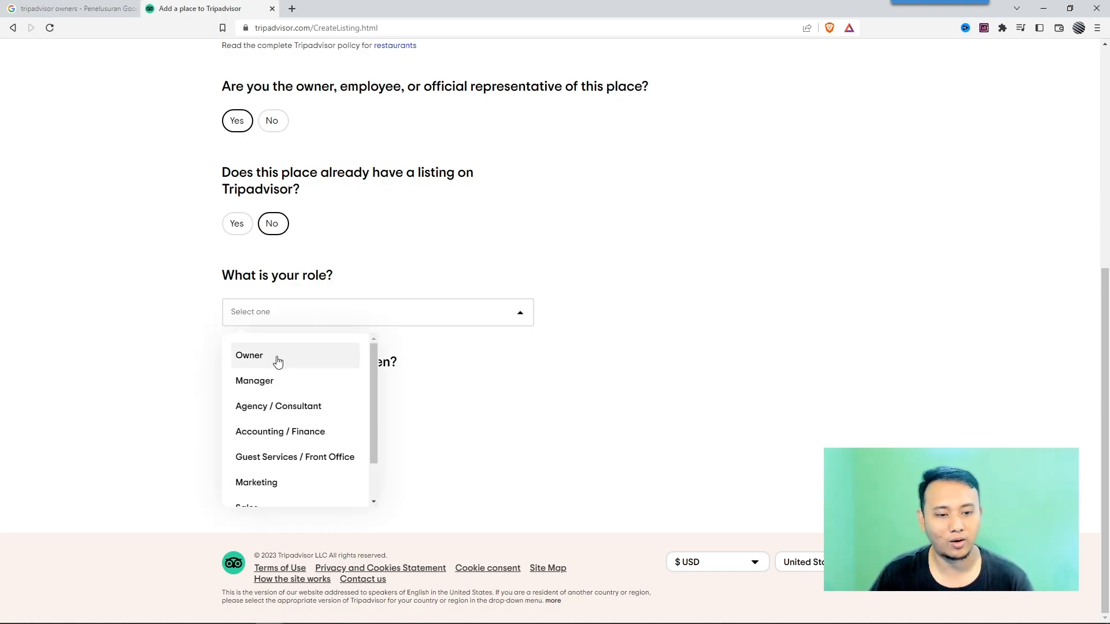
{"action": "scroll", "coordinate": [278, 374], "scroll_direction": "down", "scroll_amount": 1}
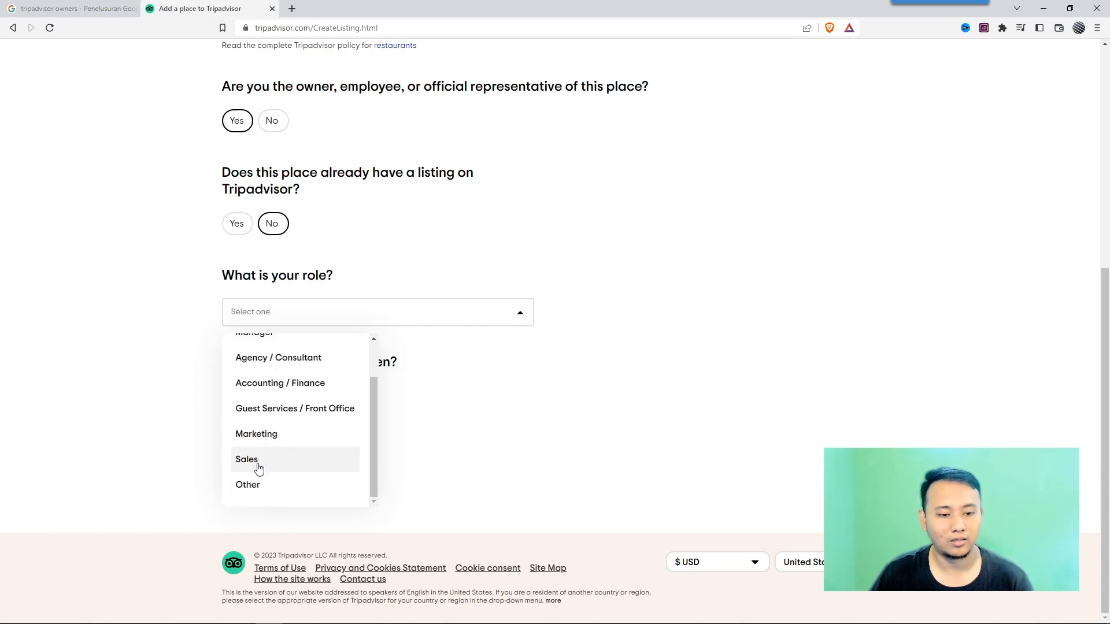
{"action": "scroll", "coordinate": [254, 445], "scroll_direction": "up", "scroll_amount": 1}
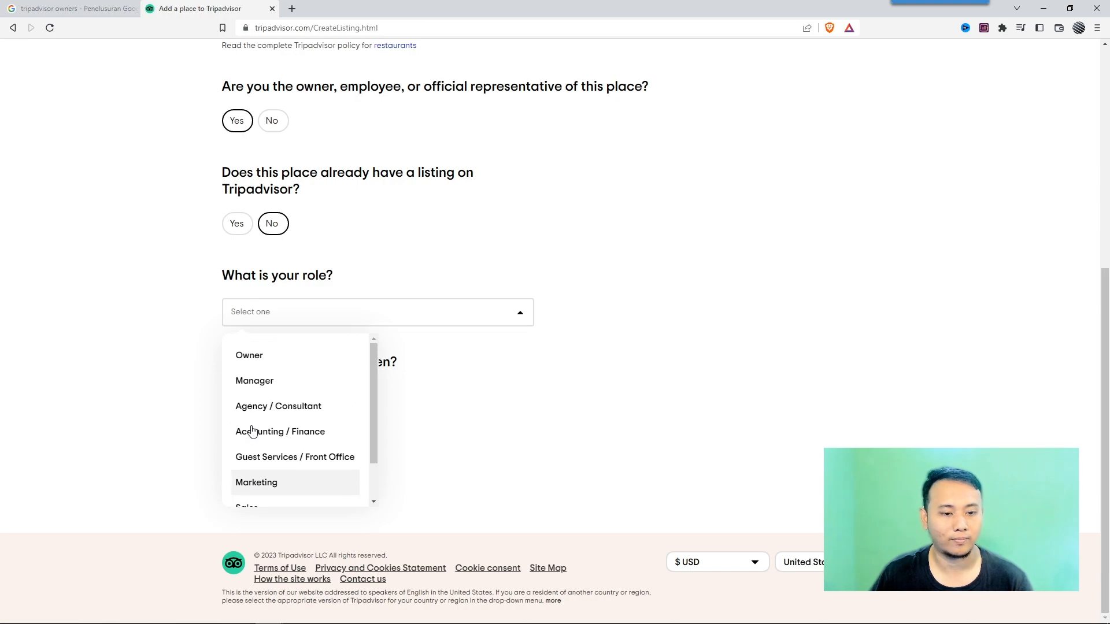
{"action": "left_click", "coordinate": [256, 368]}
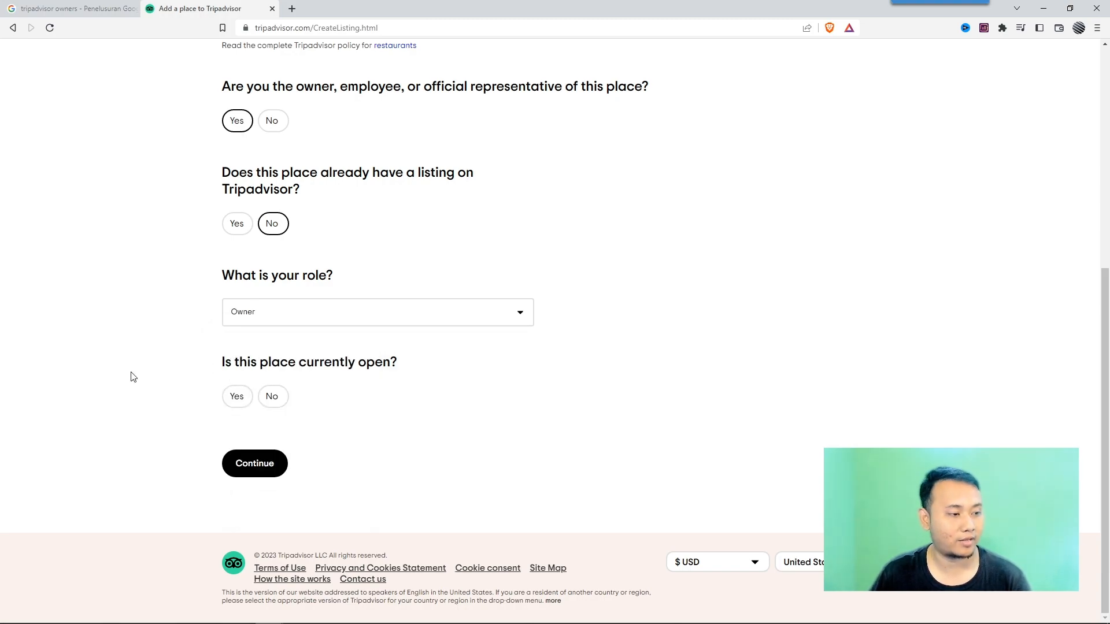
{"action": "left_click", "coordinate": [242, 397]}
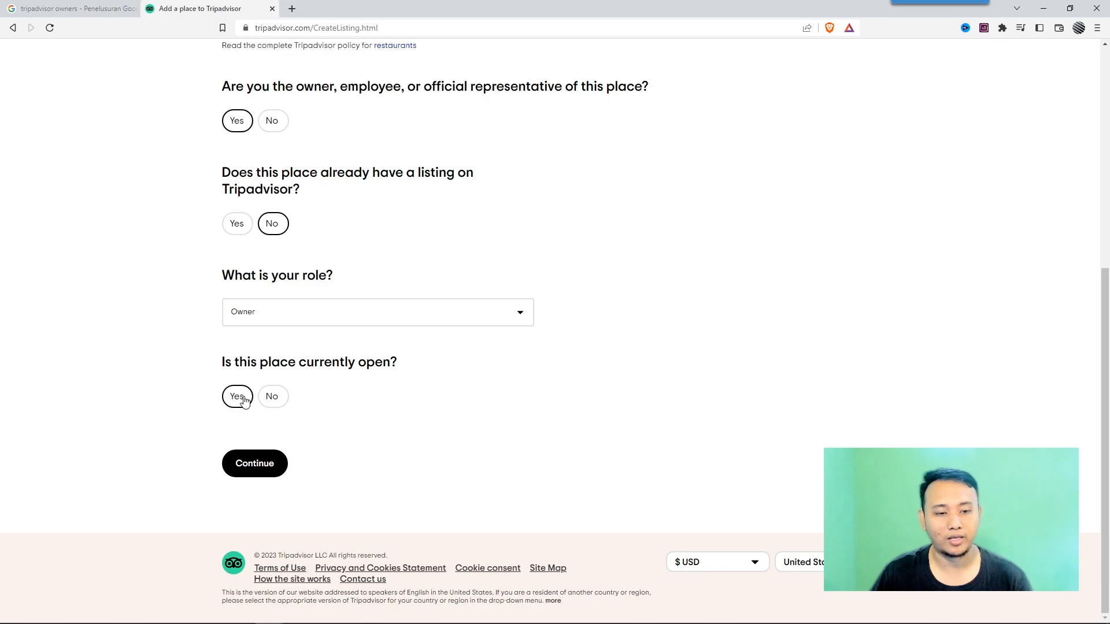
{"action": "left_click", "coordinate": [261, 470]}
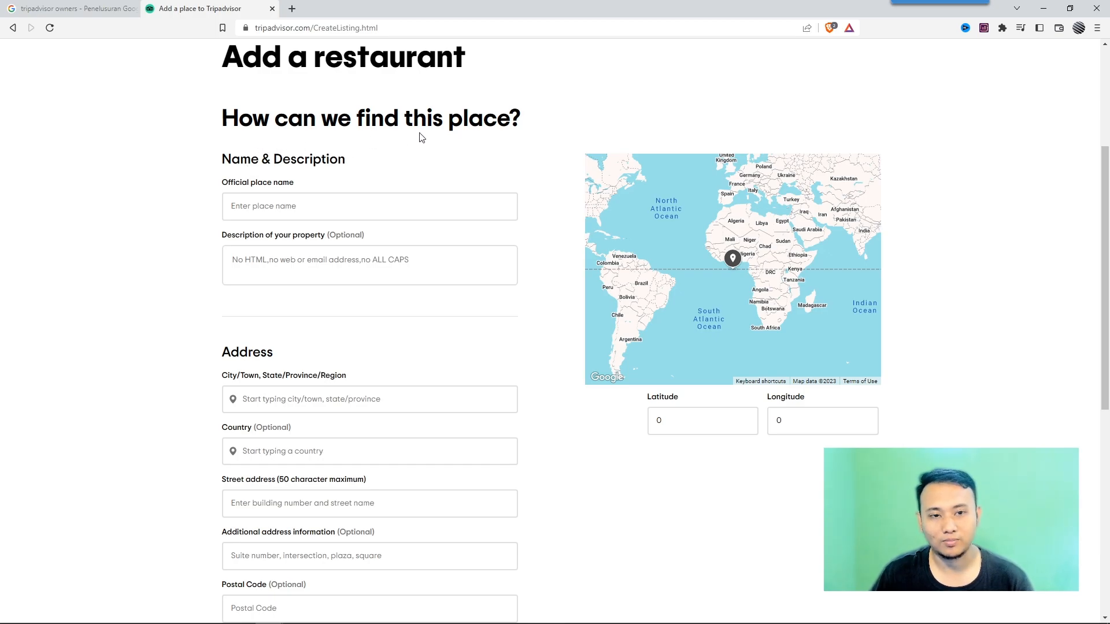
Enter MEKDI RESTO as the official place name.
{"action": "left_click", "coordinate": [270, 206]}
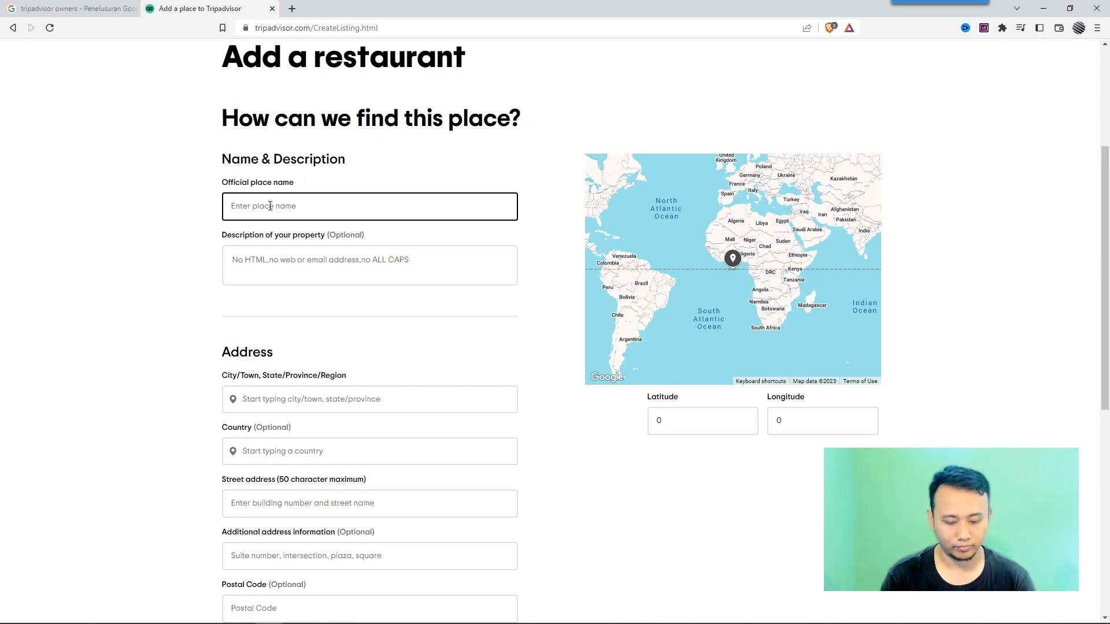
{"action": "type", "text": "RESTO MEDI"}
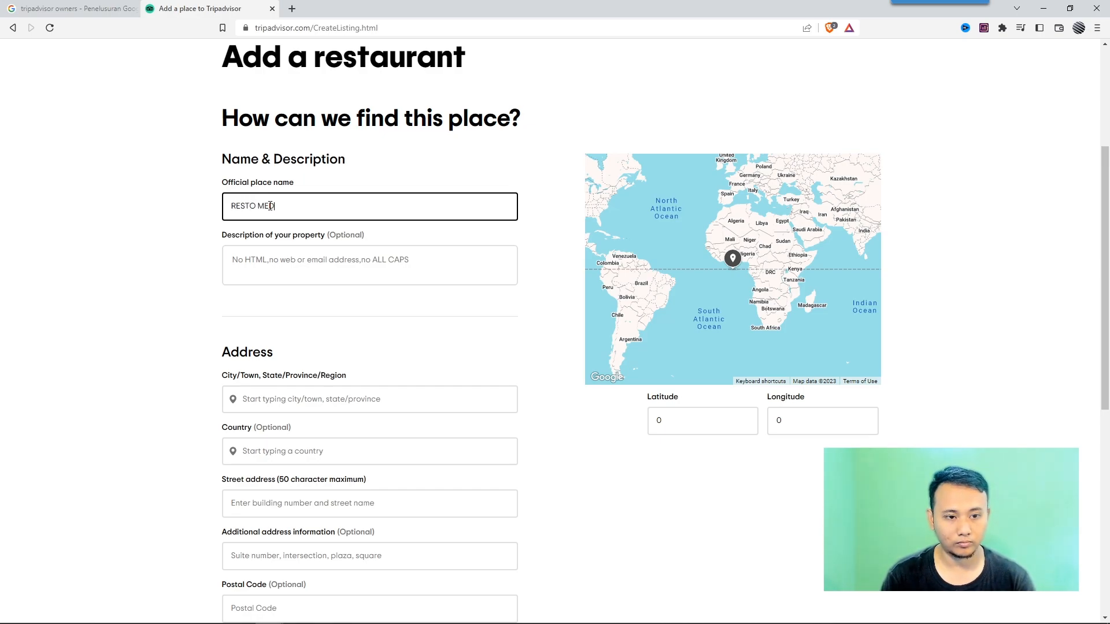
{"action": "key", "text": "ctrl+a"}
{"action": "type", "text": "MEK"}
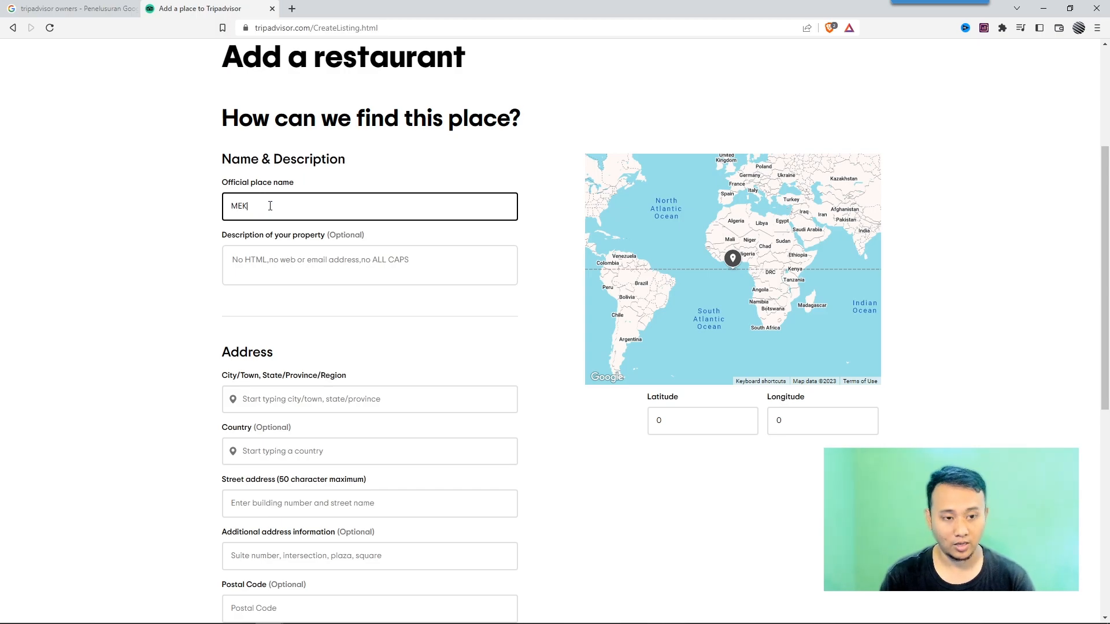
{"action": "type", "text": "DI RESTO"}
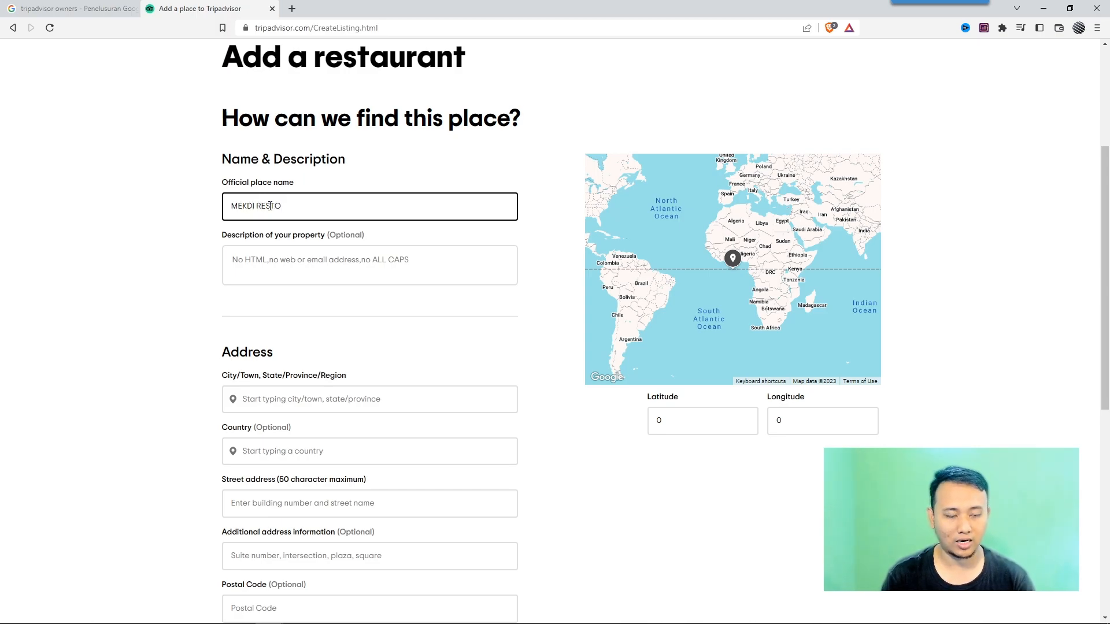
Set the city to Sukoharjo, Java by choosing it from the suggestions.
{"action": "left_click", "coordinate": [301, 260]}
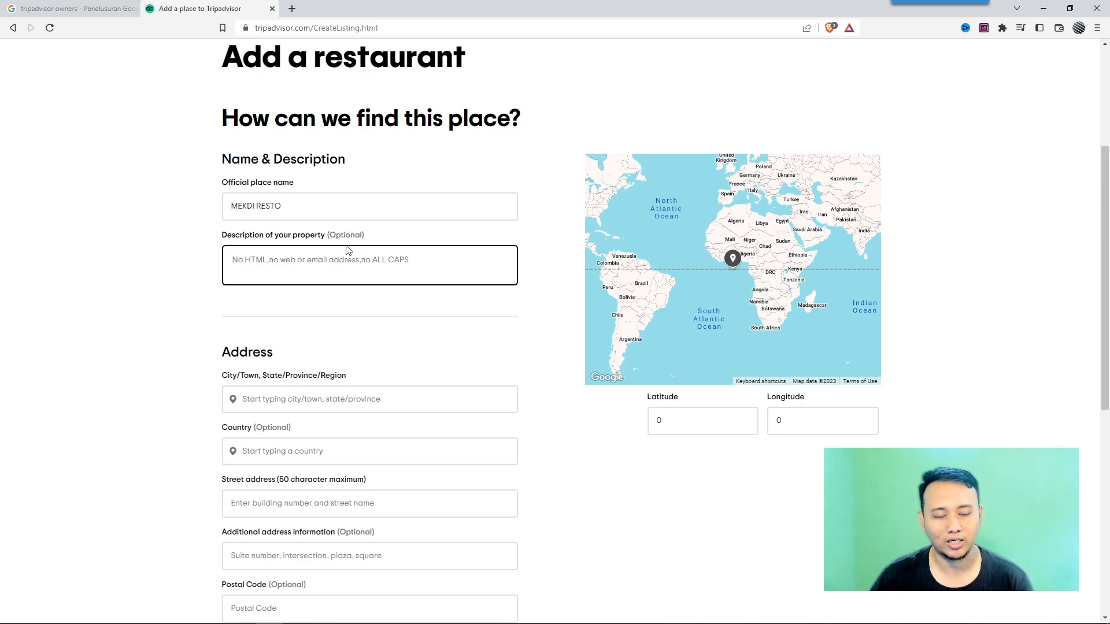
{"action": "scroll", "coordinate": [348, 249], "scroll_direction": "down", "scroll_amount": 4}
{"action": "left_click", "coordinate": [275, 168]}
{"action": "type", "text": "Sukoharjo"}
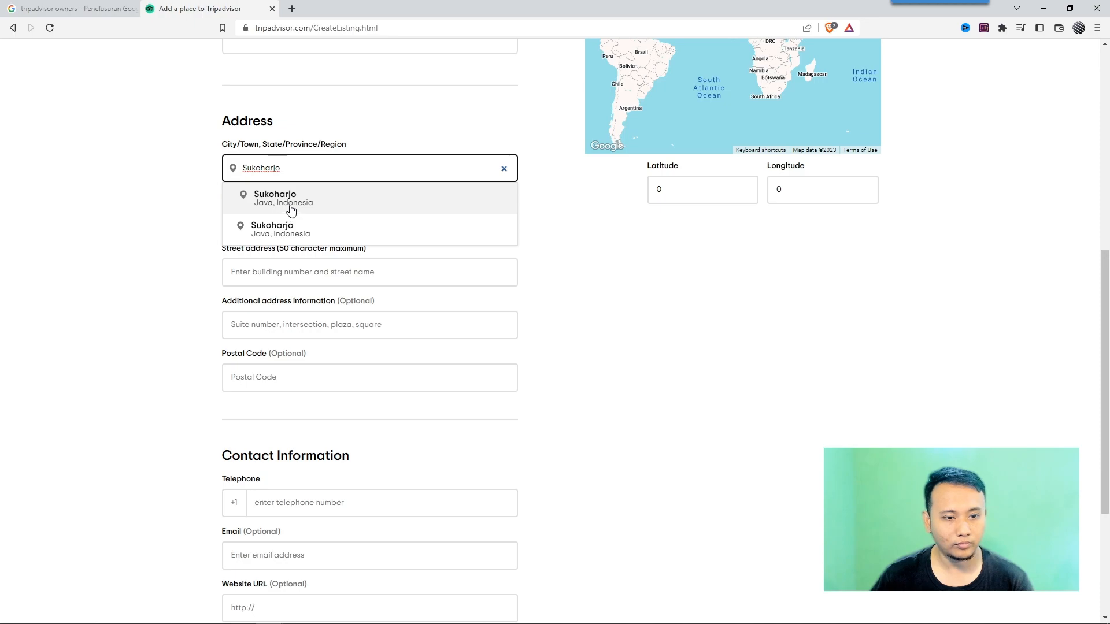
{"action": "left_click", "coordinate": [292, 211]}
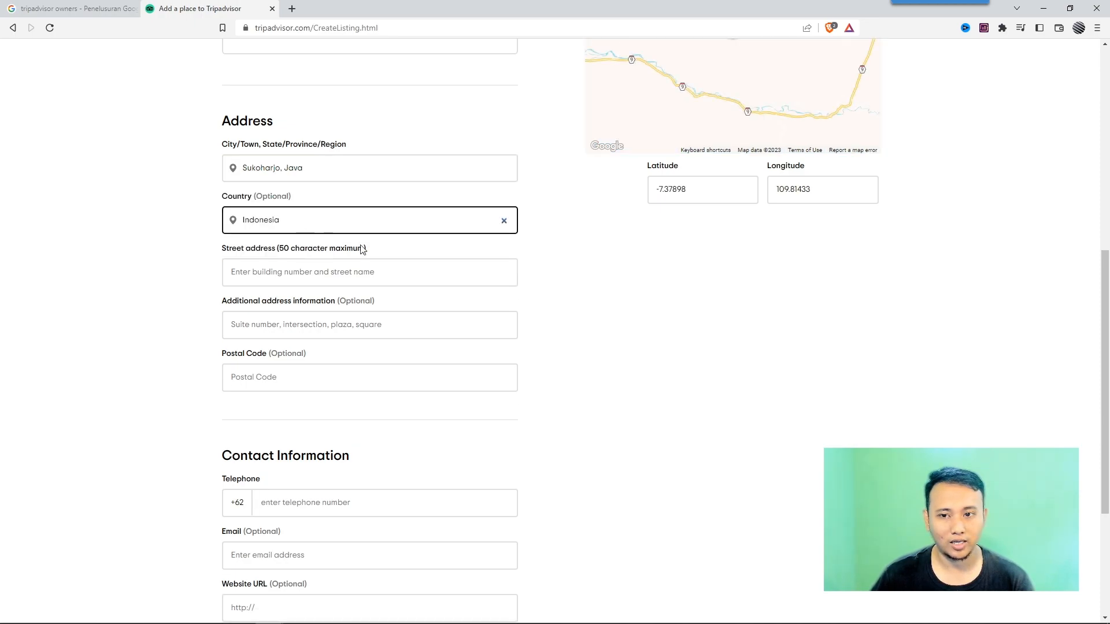
Clear the city field and reselect Sukoharjo from the suggestion list, trying both entries.
{"action": "scroll", "coordinate": [696, 315], "scroll_direction": "up", "scroll_amount": 3}
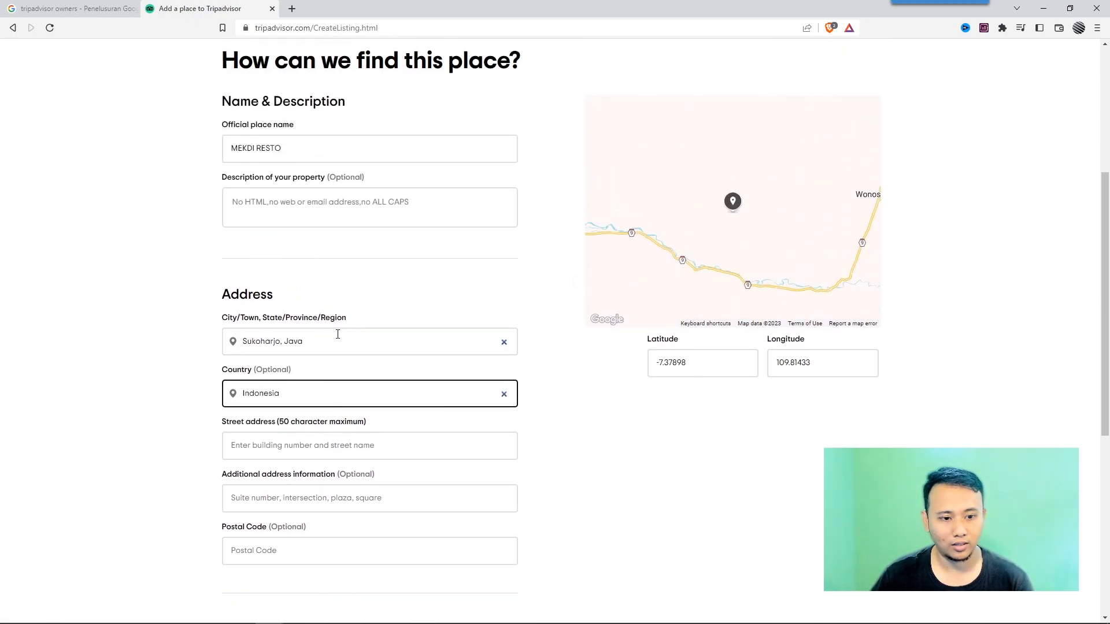
{"action": "left_click", "coordinate": [338, 333]}
{"action": "key", "text": "ctrl+a"}
{"action": "left_click", "coordinate": [504, 342]}
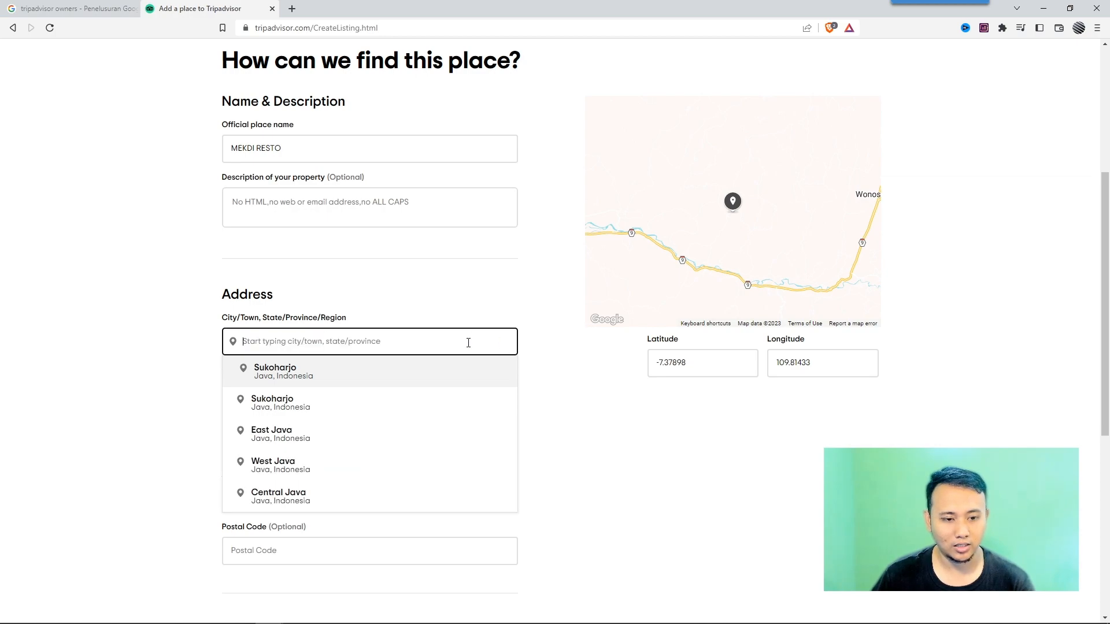
{"action": "type", "text": "Sukoharjo"}
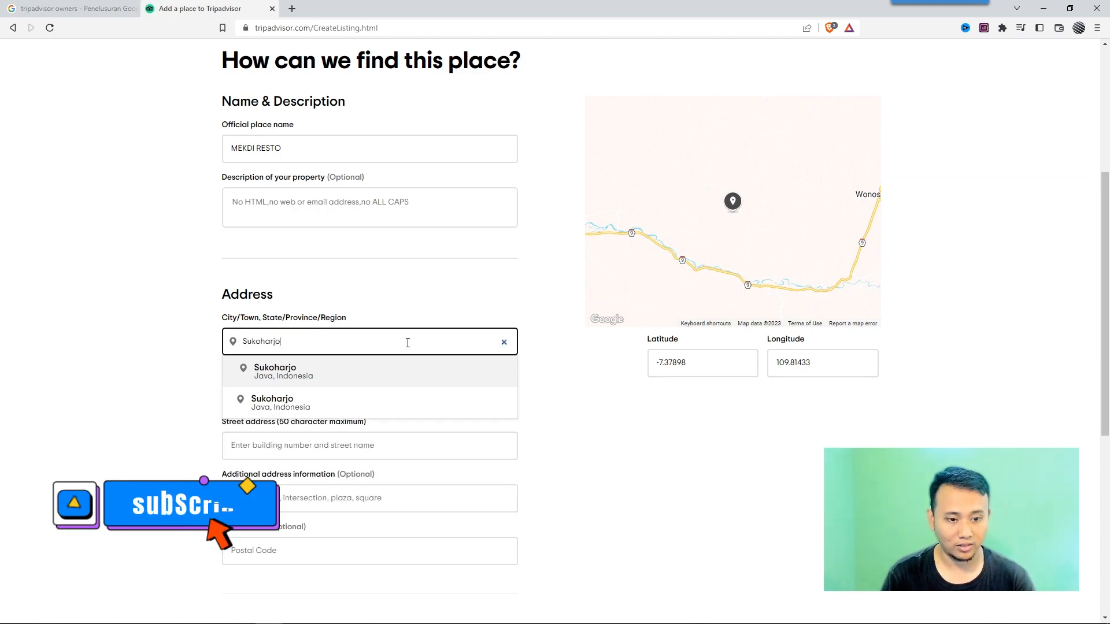
{"action": "left_click", "coordinate": [309, 405]}
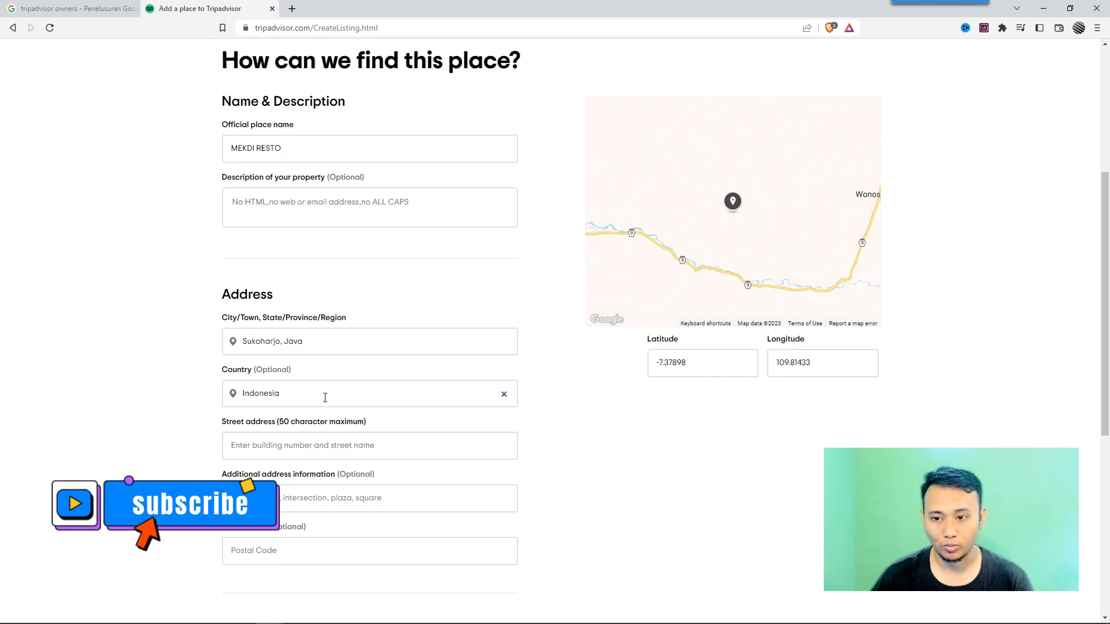
{"action": "left_click", "coordinate": [316, 347]}
{"action": "left_click", "coordinate": [504, 342]}
{"action": "type", "text": "Sukoharjo"}
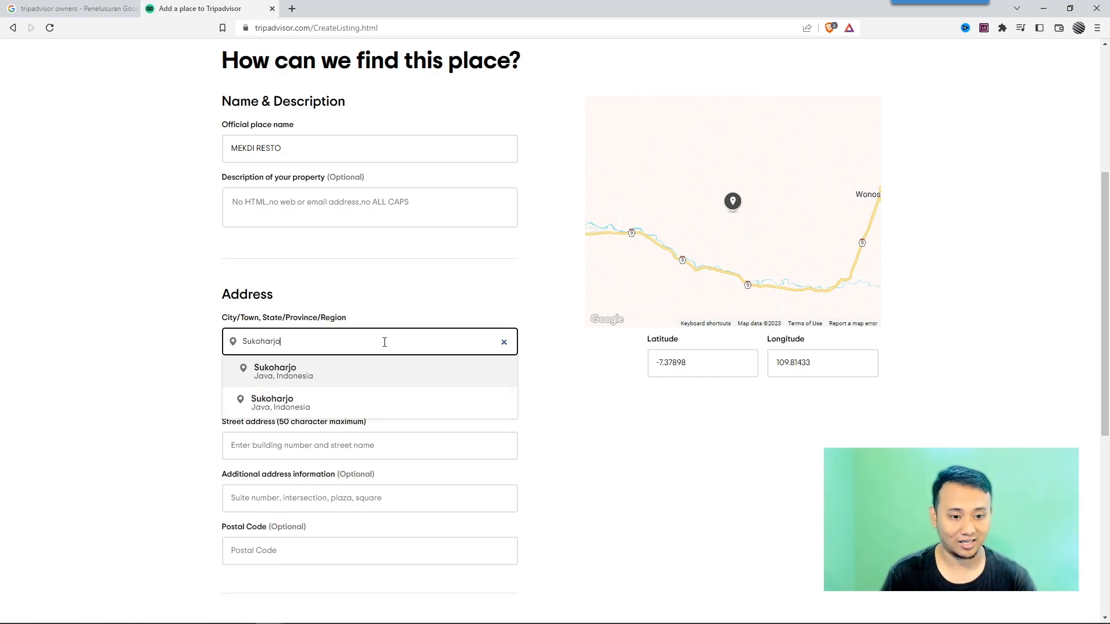
{"action": "left_click", "coordinate": [332, 379]}
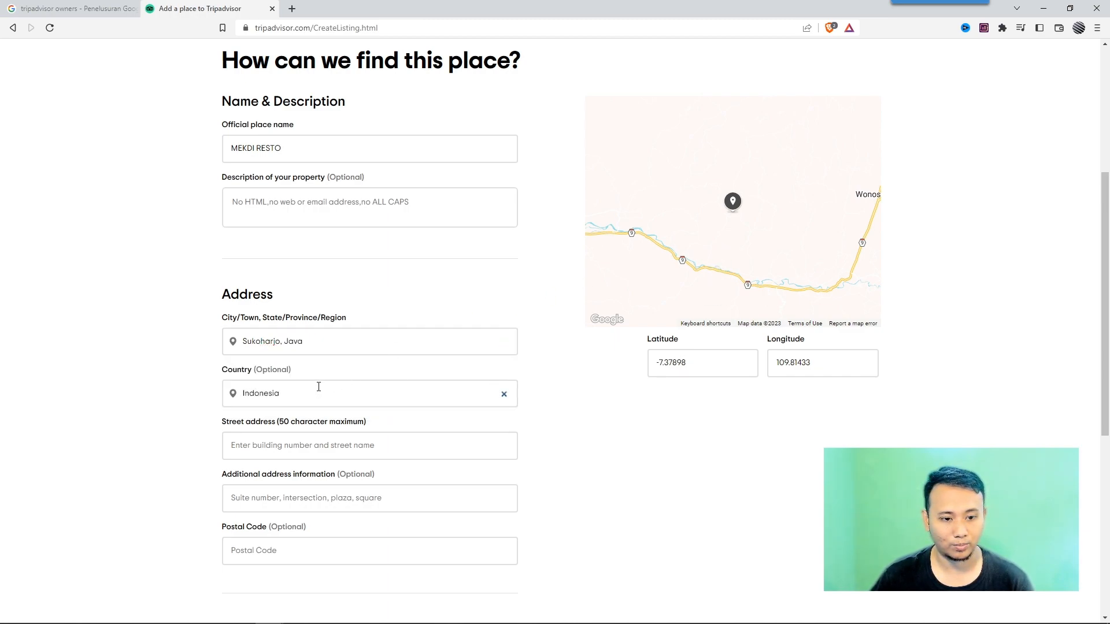
Change the city to Surakarta, Java by choosing it from the suggestions.
{"action": "scroll", "coordinate": [317, 384], "scroll_direction": "down", "scroll_amount": 1}
{"action": "left_click", "coordinate": [312, 288]}
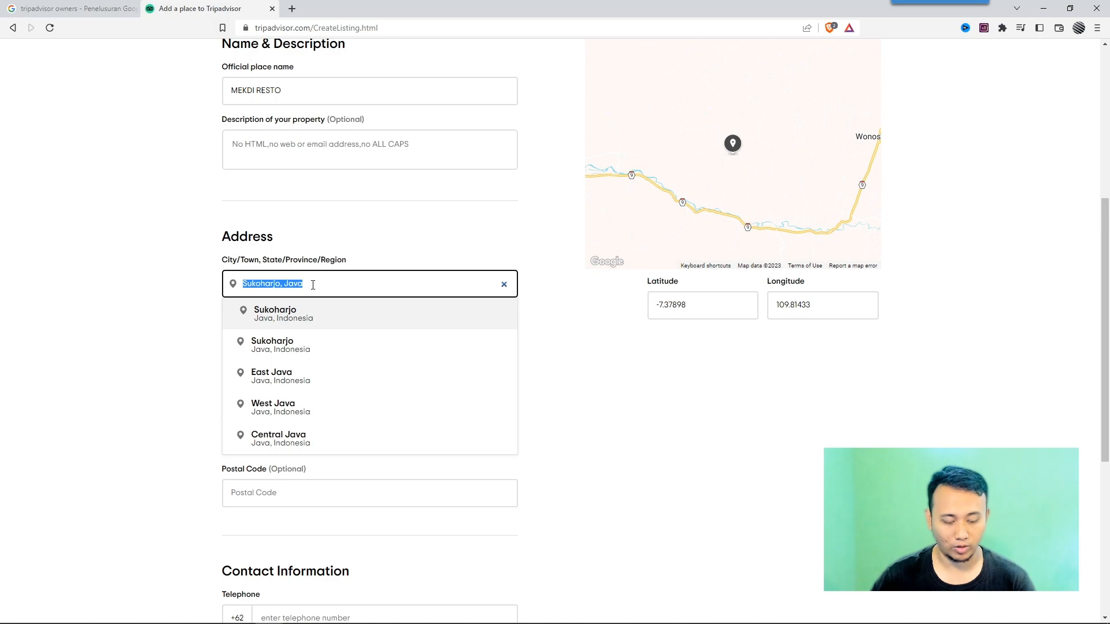
{"action": "type", "text": "Surakarta"}
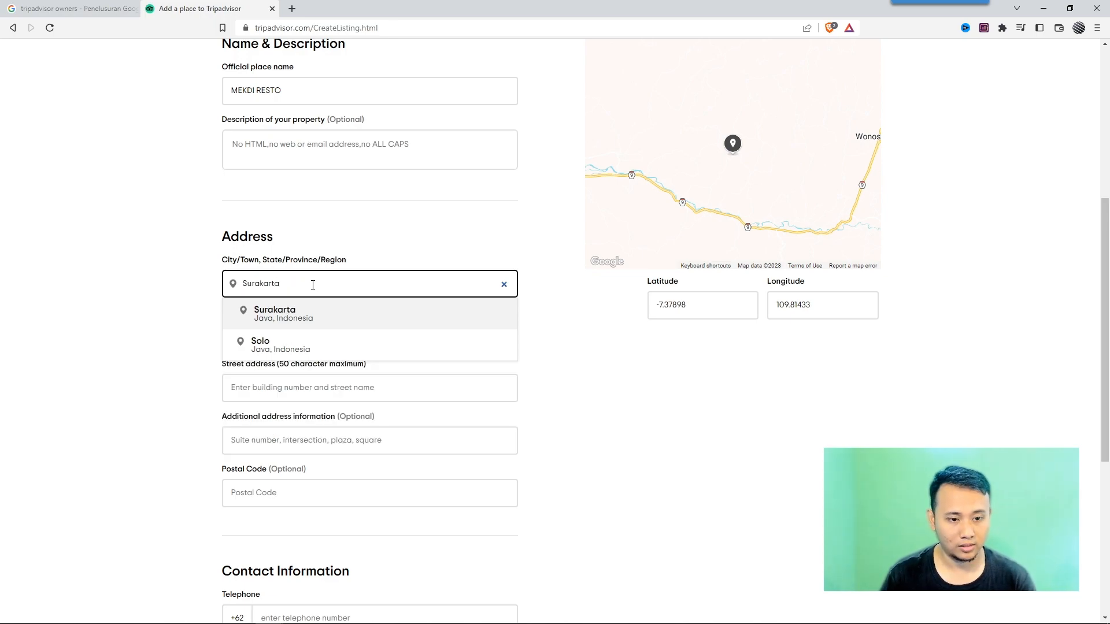
{"action": "left_click", "coordinate": [301, 314]}
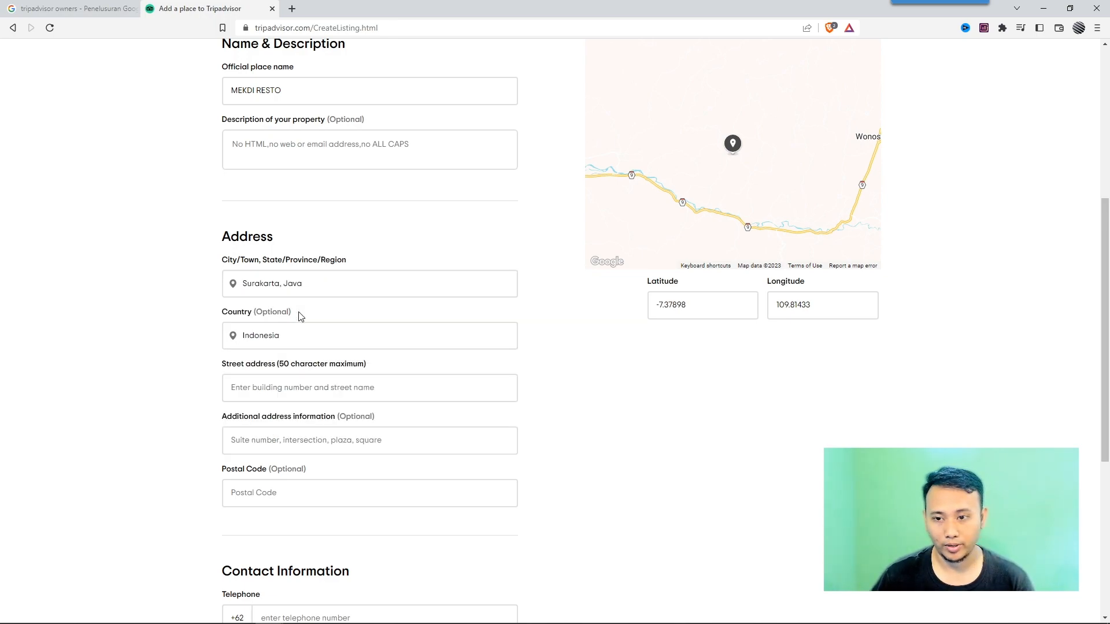
{"action": "left_click", "coordinate": [353, 284]}
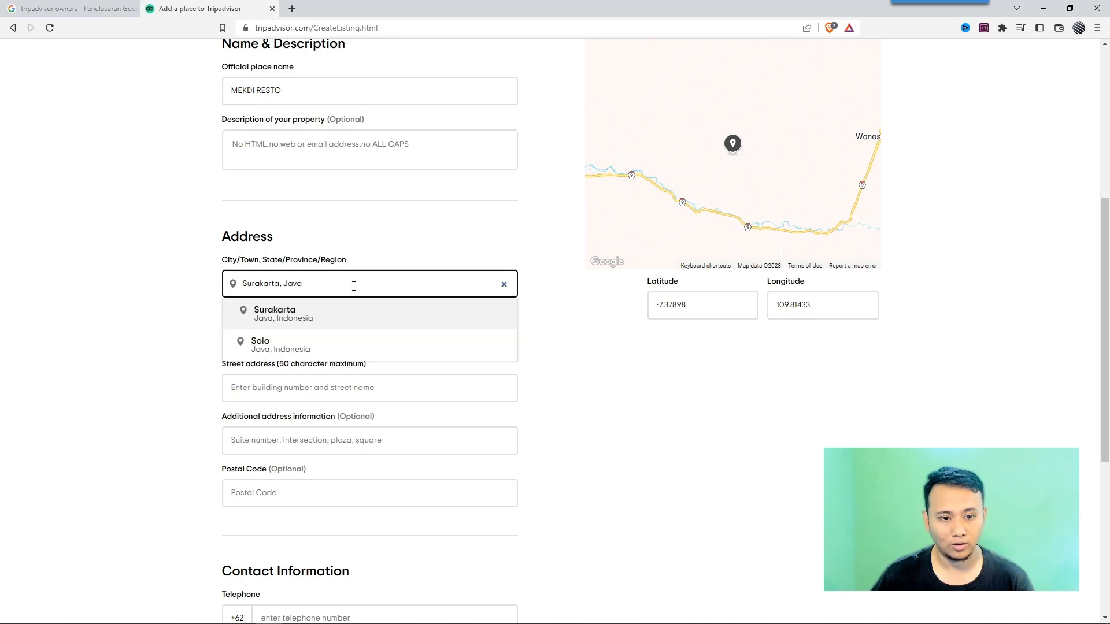
Change the city back to Sukoharjo, Java by choosing it from the suggestions.
{"action": "type", "text": "Sukoharjo"}
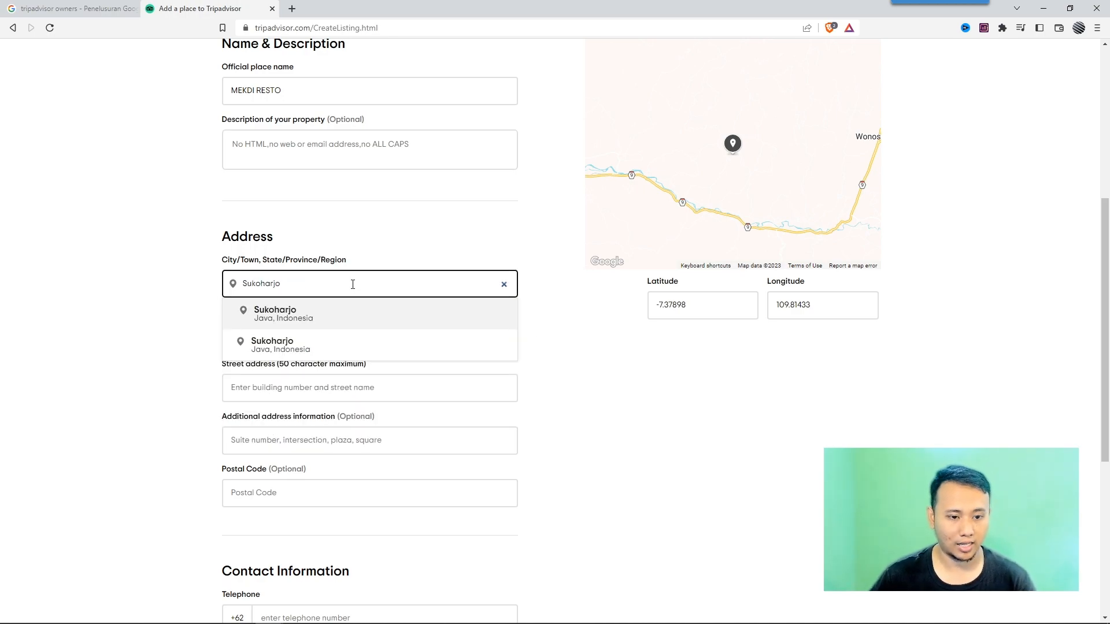
{"action": "left_click", "coordinate": [338, 323]}
Enter the restaurant's street address and fill in its postal code.
{"action": "left_click", "coordinate": [298, 393]}
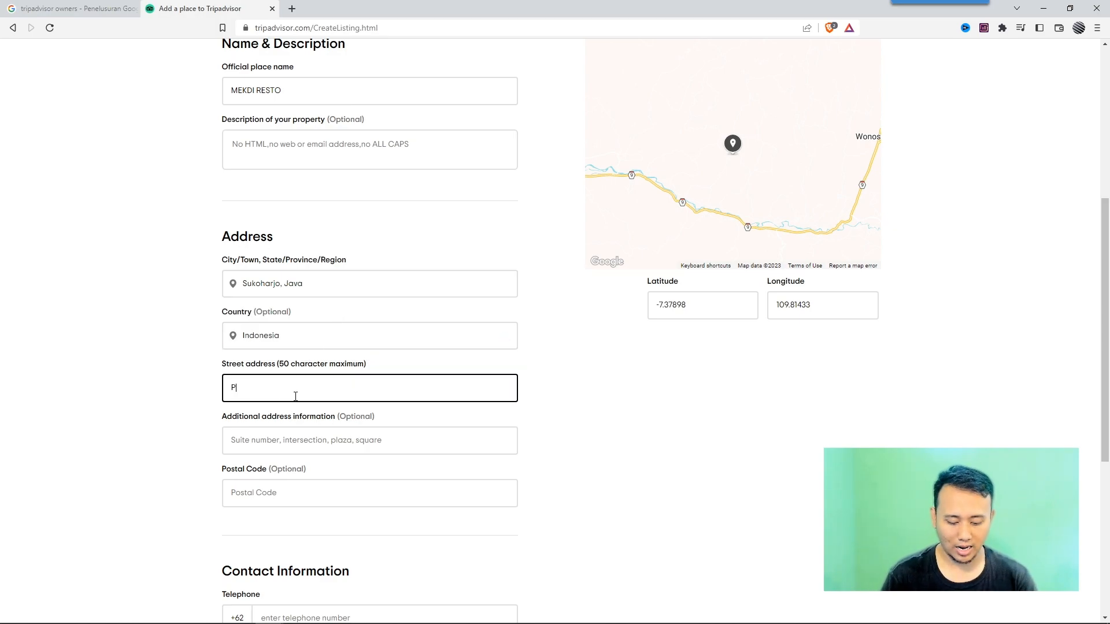
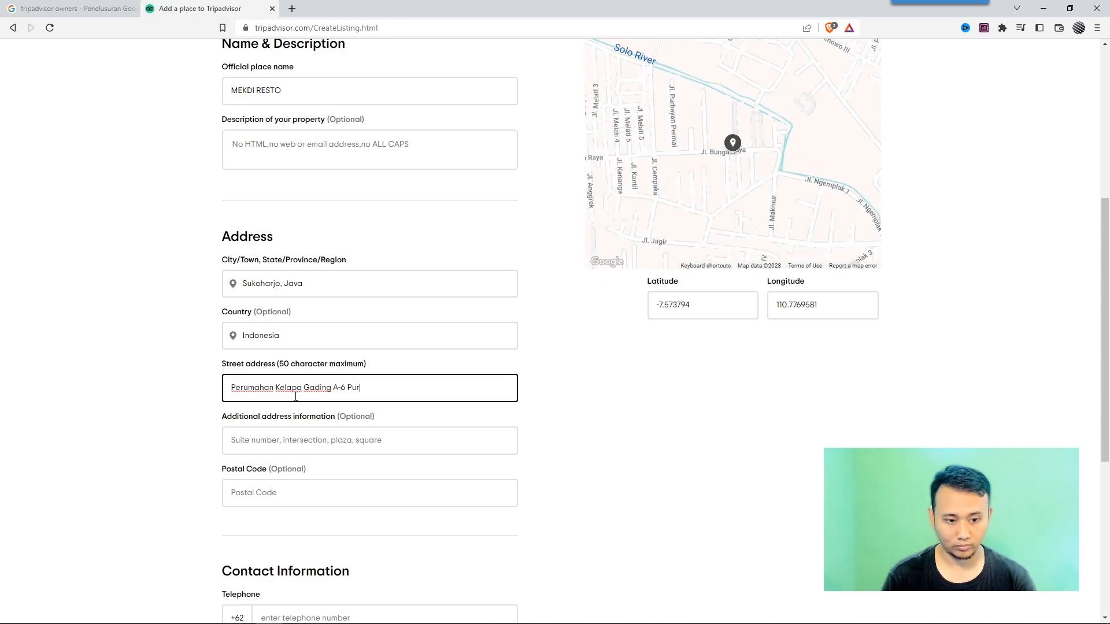
{"action": "key", "text": "Tab"}
{"action": "key", "text": "Tab"}
{"action": "type", "text": "575"}
{"action": "left_click", "coordinate": [553, 379]}
Enter the restaurant's telephone number and continue to the next page of the listing form.
{"action": "scroll", "coordinate": [553, 379], "scroll_direction": "down", "scroll_amount": 4}
{"action": "left_click", "coordinate": [384, 384]}
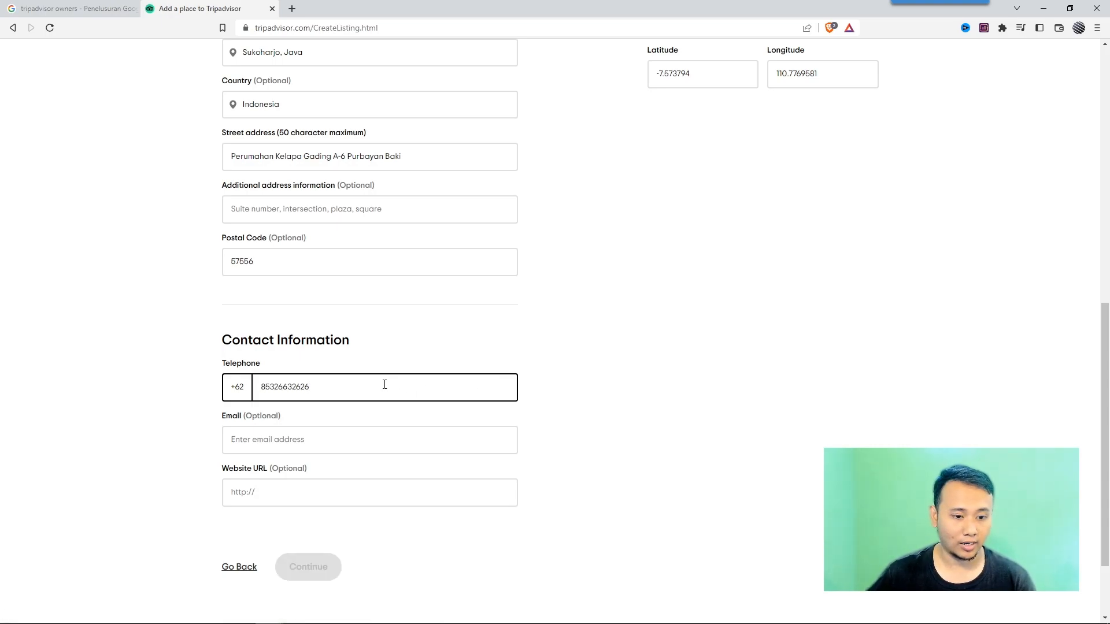
{"action": "scroll", "coordinate": [346, 375], "scroll_direction": "down", "scroll_amount": 2}
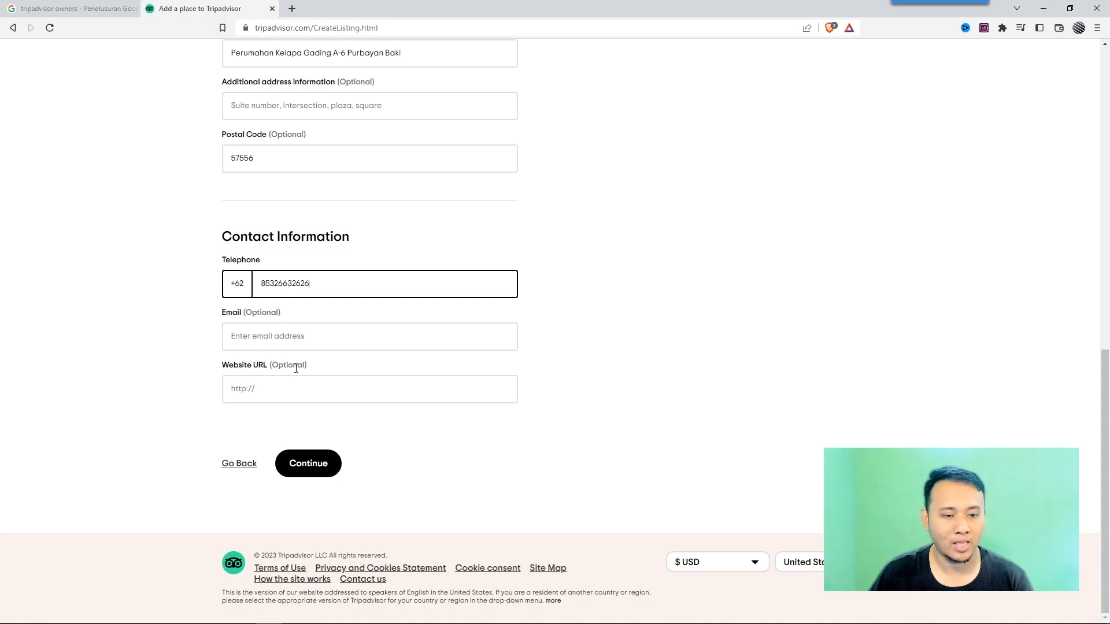
{"action": "left_click", "coordinate": [321, 462]}
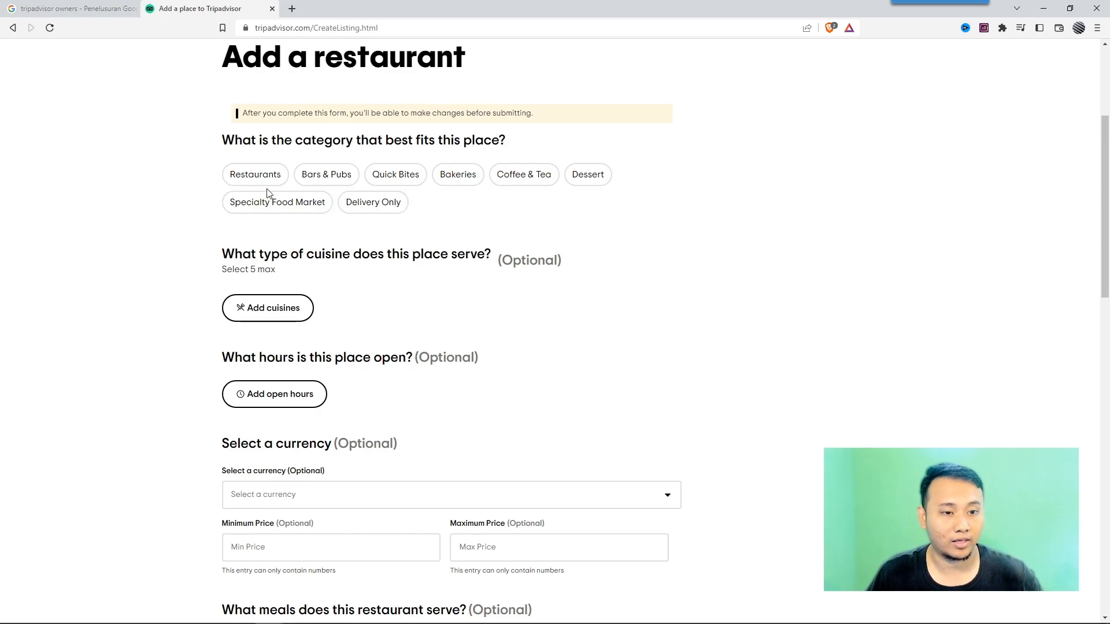
Set the place category to Restaurants.
{"action": "left_click", "coordinate": [254, 175]}
{"action": "scroll", "coordinate": [259, 228], "scroll_direction": "down", "scroll_amount": 1}
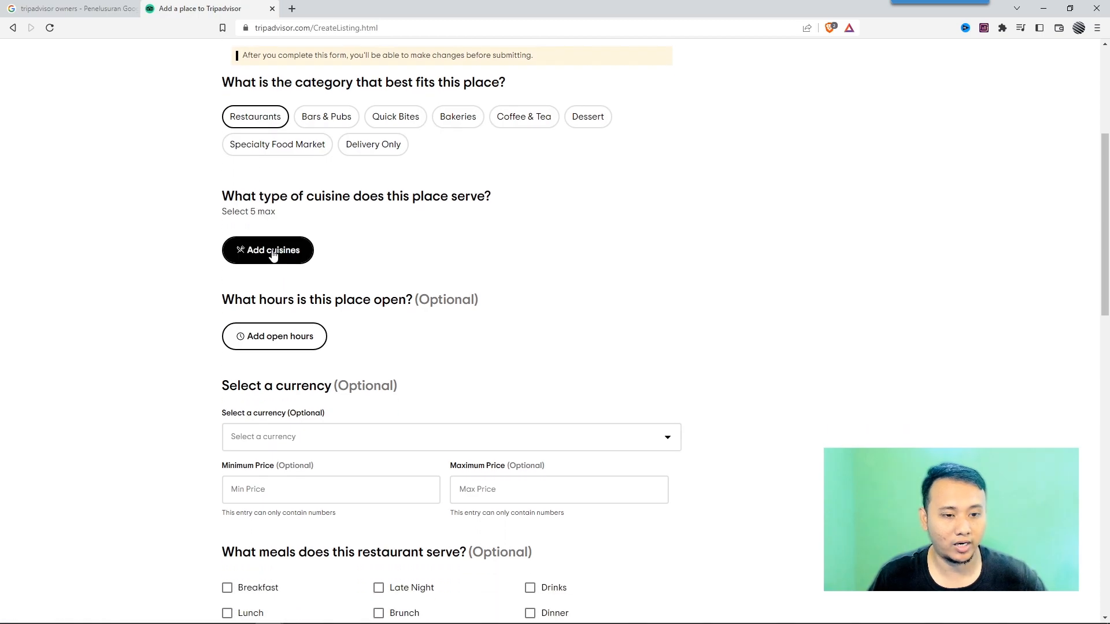
Add Indonesian and Japanese as the cuisines served and save the selection.
{"action": "left_click", "coordinate": [272, 252]}
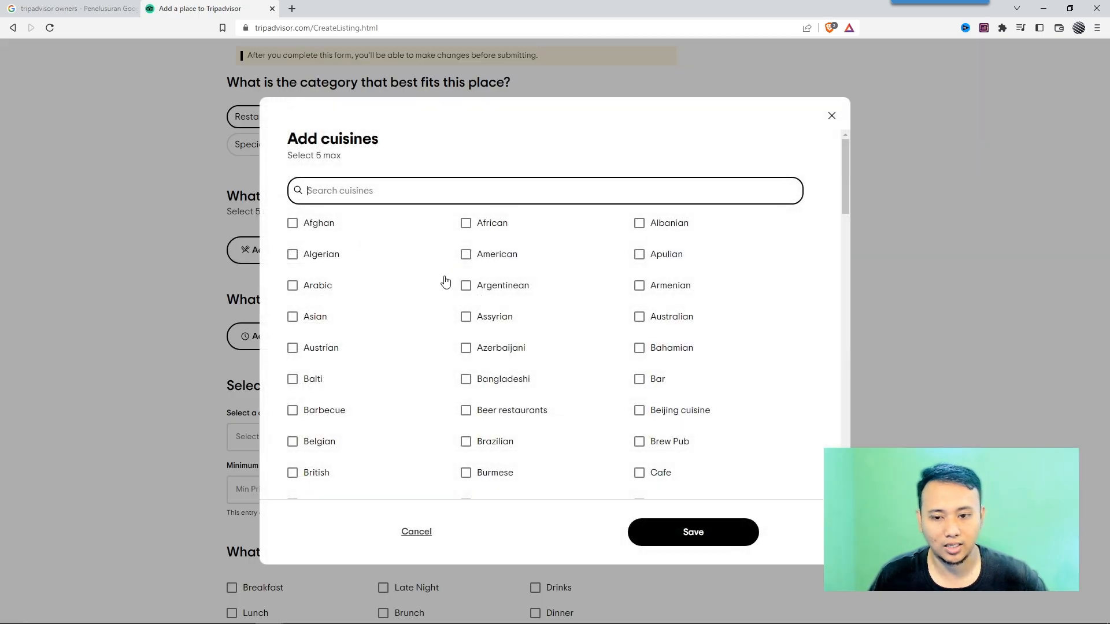
{"action": "scroll", "coordinate": [445, 282], "scroll_direction": "down", "scroll_amount": 11}
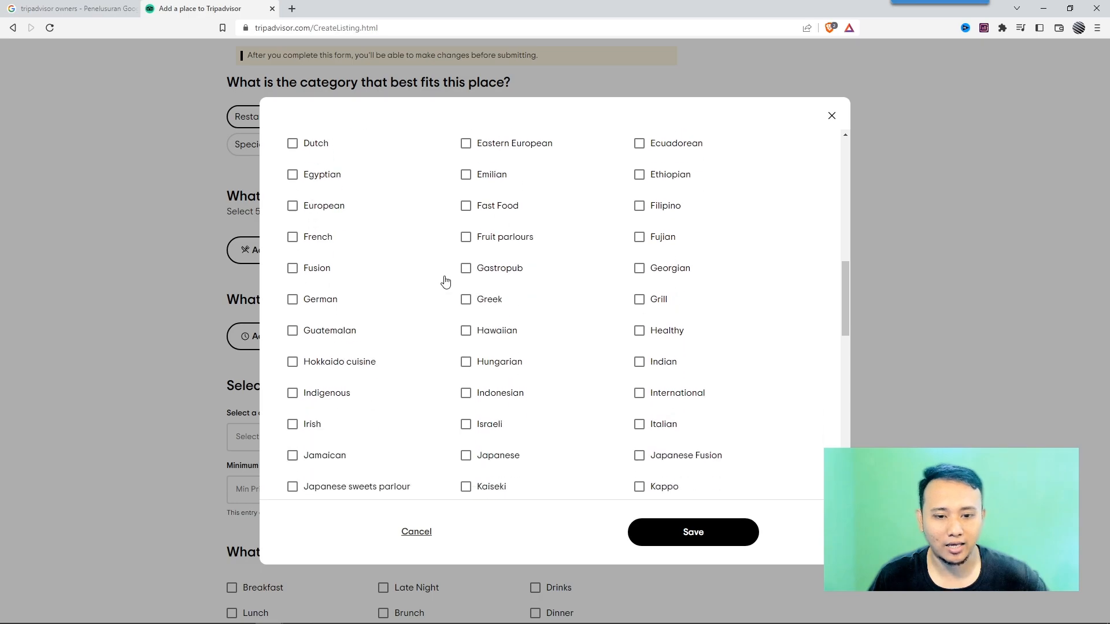
{"action": "left_click", "coordinate": [466, 312]}
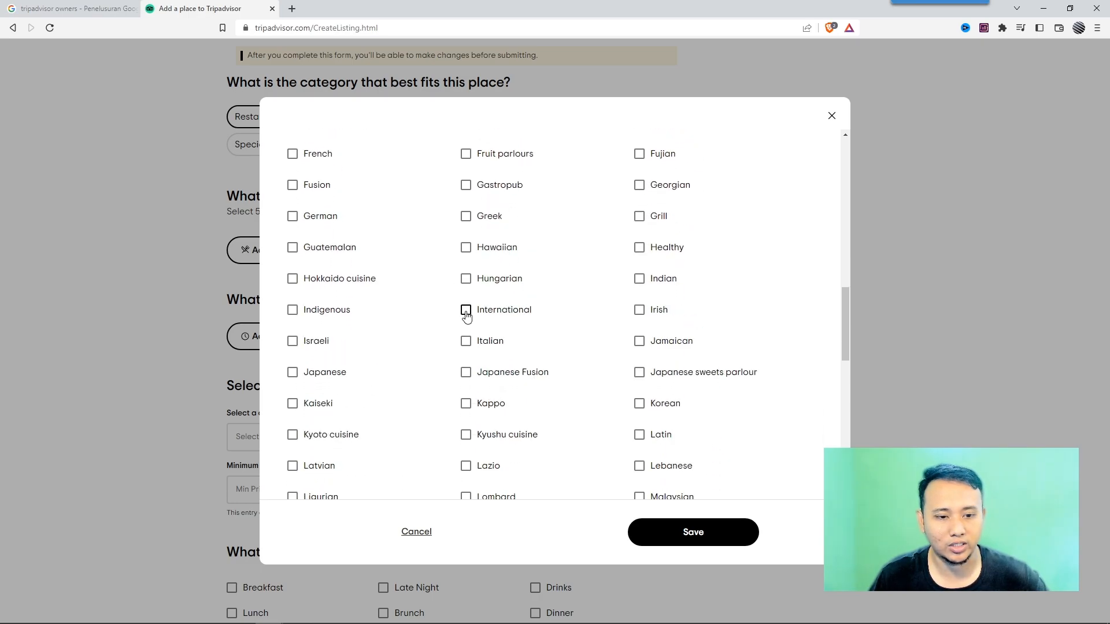
{"action": "left_click", "coordinate": [293, 373]}
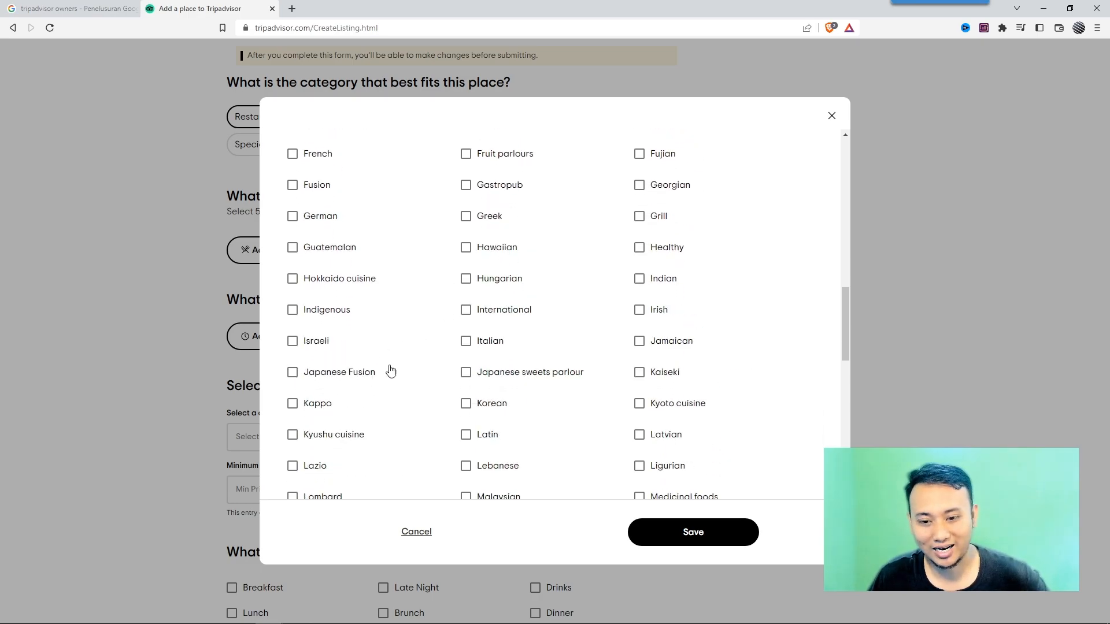
{"action": "scroll", "coordinate": [570, 307], "scroll_direction": "up", "scroll_amount": 6}
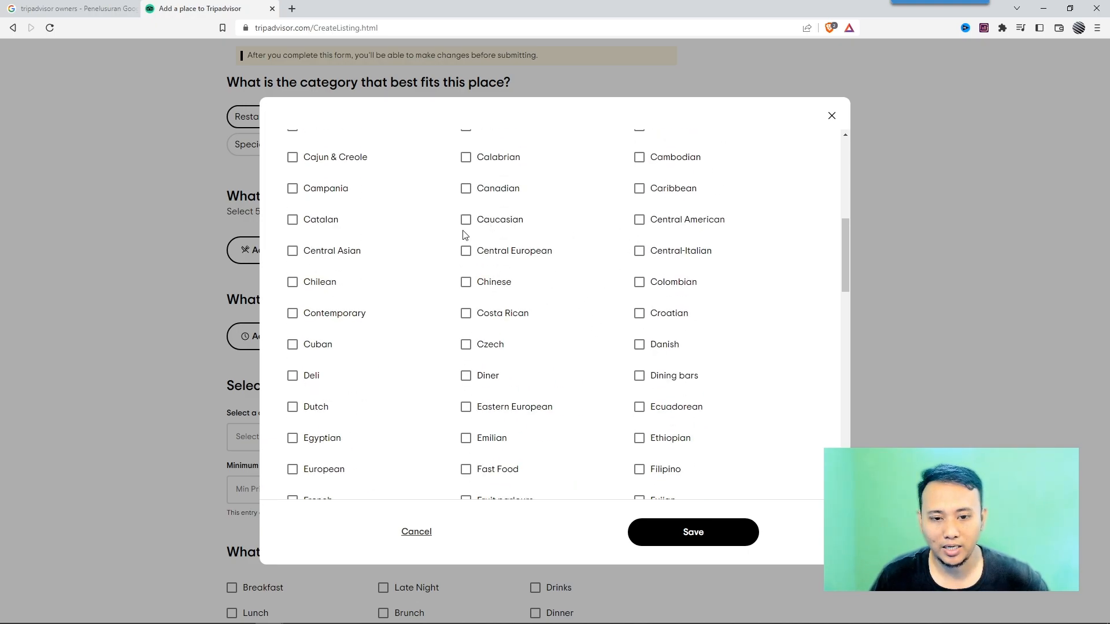
{"action": "scroll", "coordinate": [417, 347], "scroll_direction": "up", "scroll_amount": 5}
{"action": "scroll", "coordinate": [417, 347], "scroll_direction": "up", "scroll_amount": 2}
{"action": "scroll", "coordinate": [434, 285], "scroll_direction": "down", "scroll_amount": 1}
{"action": "scroll", "coordinate": [436, 314], "scroll_direction": "up", "scroll_amount": 3}
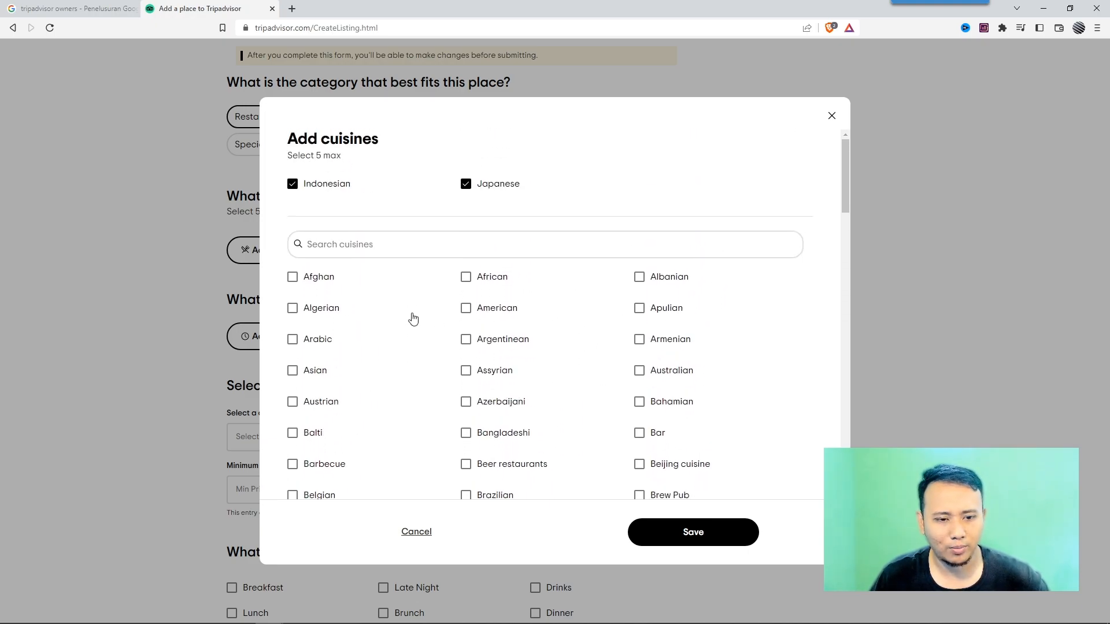
{"action": "scroll", "coordinate": [409, 318], "scroll_direction": "down", "scroll_amount": 2}
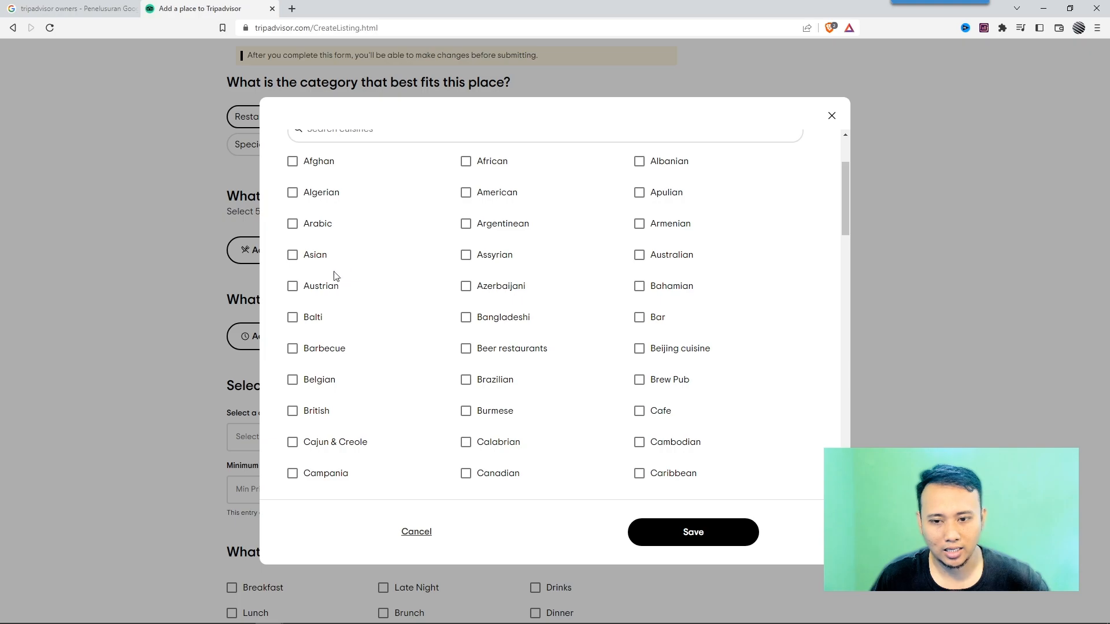
{"action": "scroll", "coordinate": [589, 296], "scroll_direction": "down", "scroll_amount": 5}
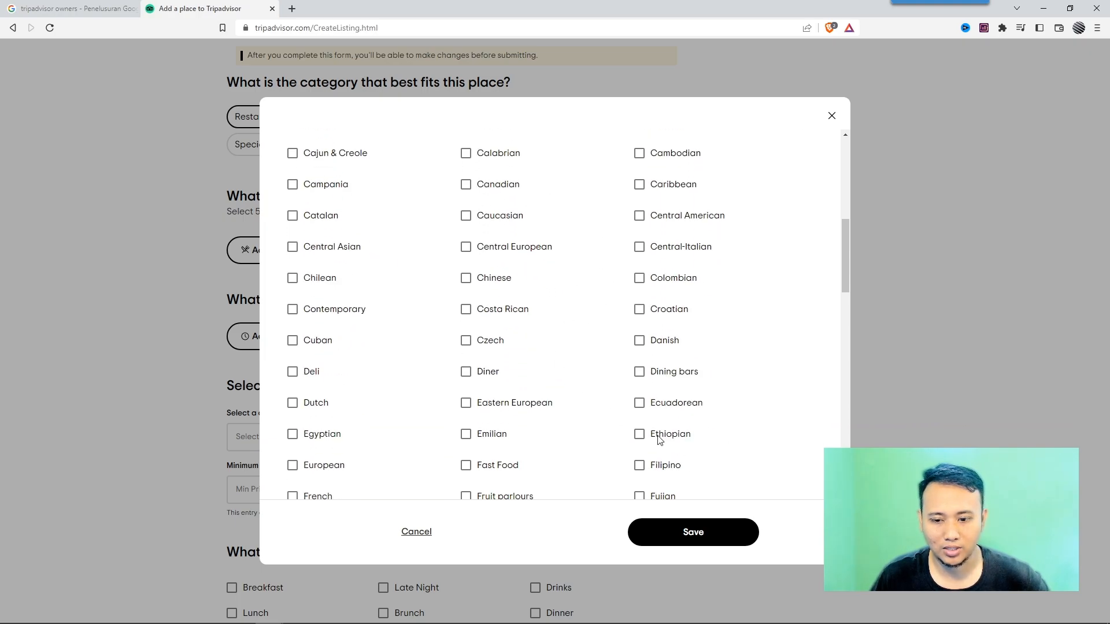
{"action": "left_click", "coordinate": [699, 548]}
Open the opening hours editor and try adding a Monday time slot, then remove it.
{"action": "scroll", "coordinate": [132, 322], "scroll_direction": "down", "scroll_amount": 3}
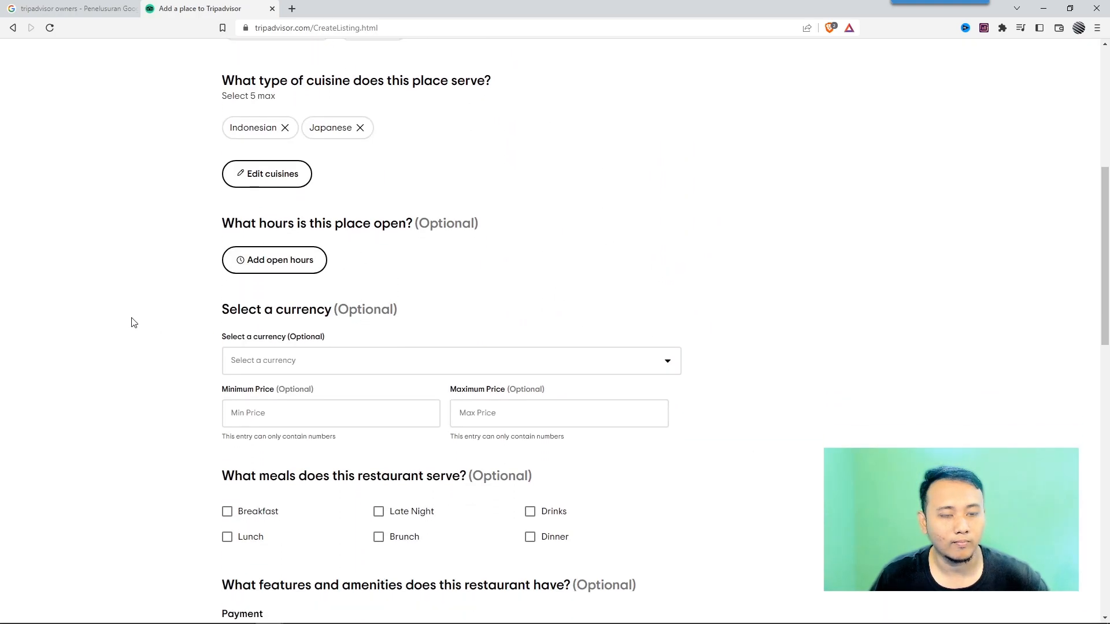
{"action": "left_click", "coordinate": [292, 257]}
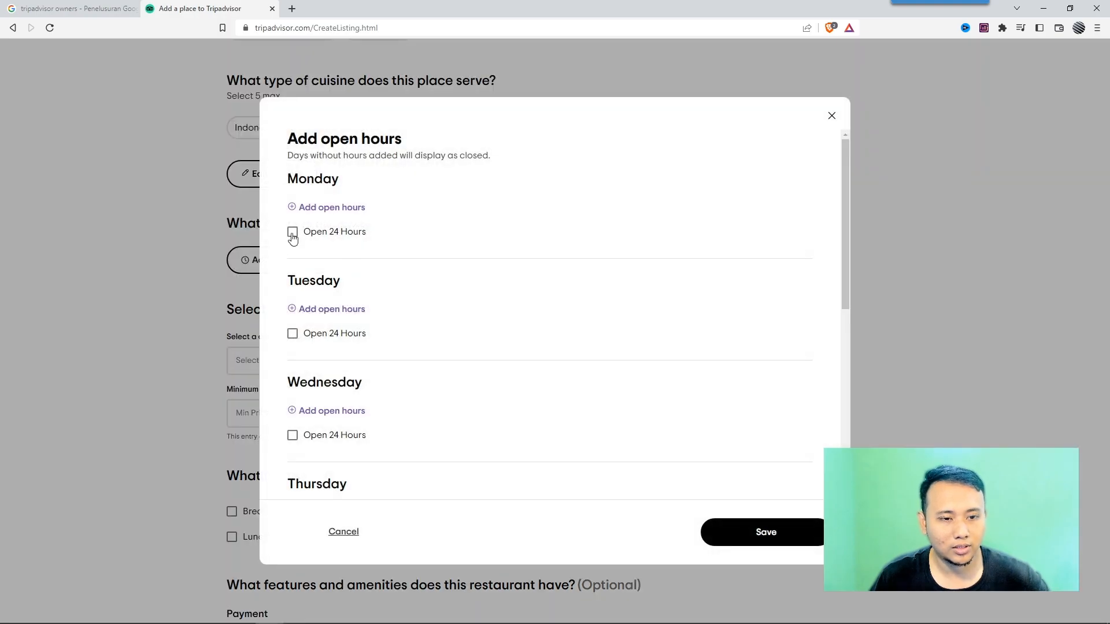
{"action": "left_click", "coordinate": [294, 207]}
{"action": "left_click", "coordinate": [324, 221]}
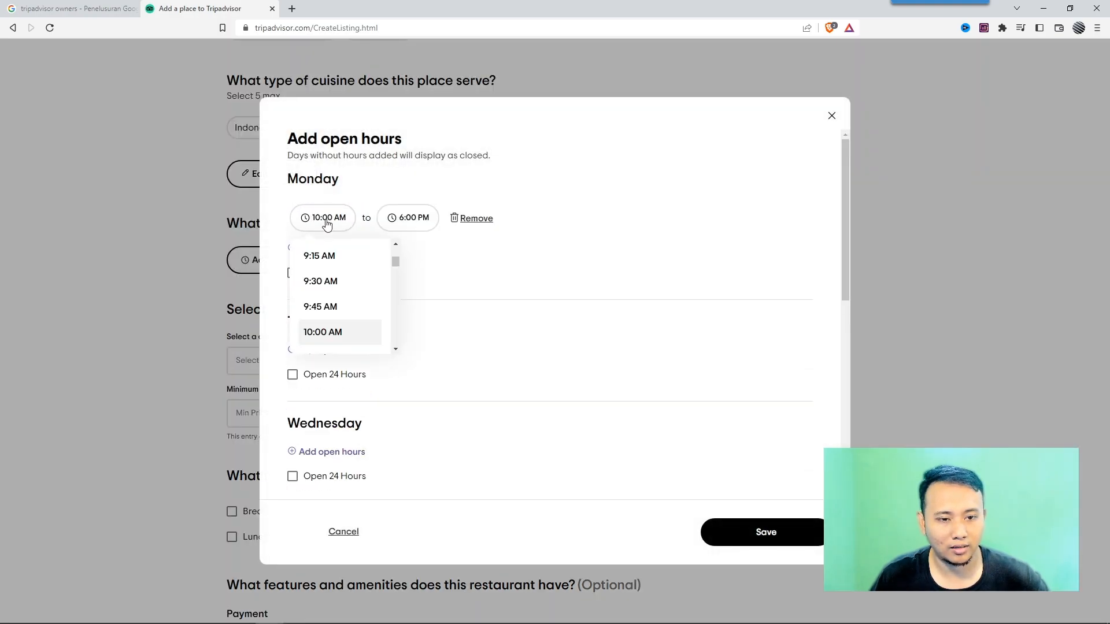
{"action": "left_click", "coordinate": [418, 252]}
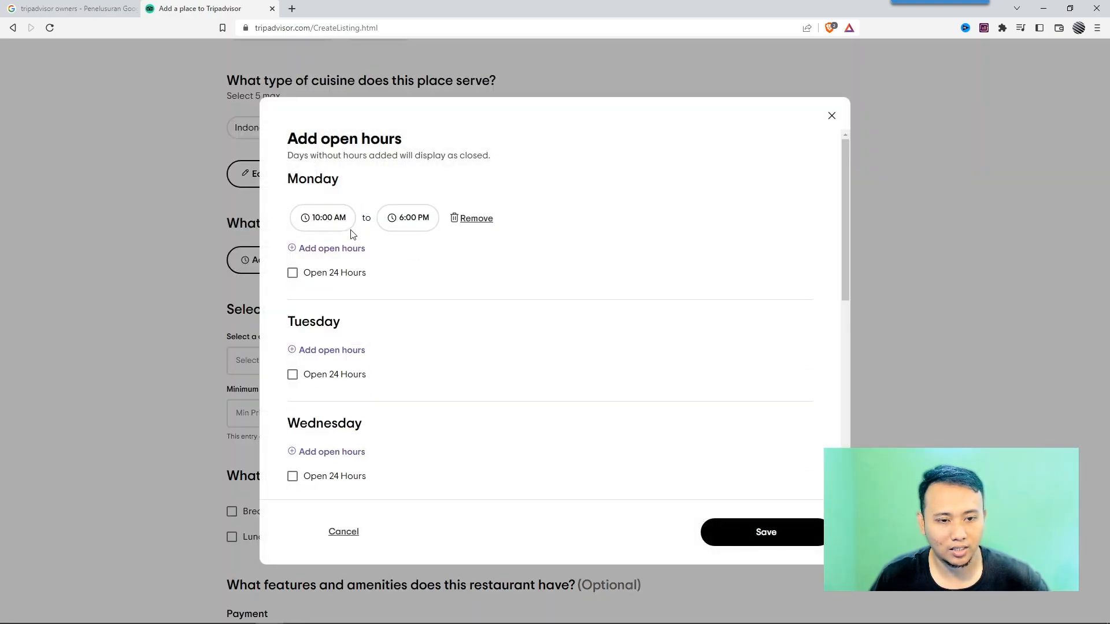
{"action": "left_click", "coordinate": [472, 219]}
Mark Monday through Saturday as Open 24 Hours and save the opening hours.
{"action": "left_click", "coordinate": [293, 233]}
{"action": "left_click", "coordinate": [292, 315]}
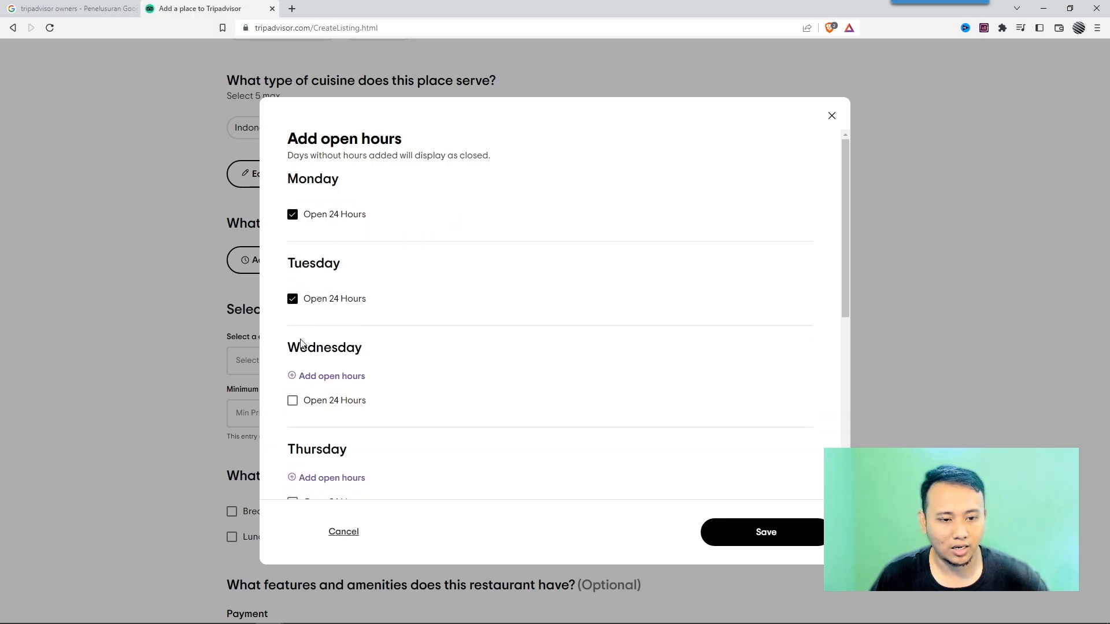
{"action": "left_click", "coordinate": [293, 398]}
{"action": "scroll", "coordinate": [372, 328], "scroll_direction": "down", "scroll_amount": 2}
{"action": "left_click", "coordinate": [293, 312]}
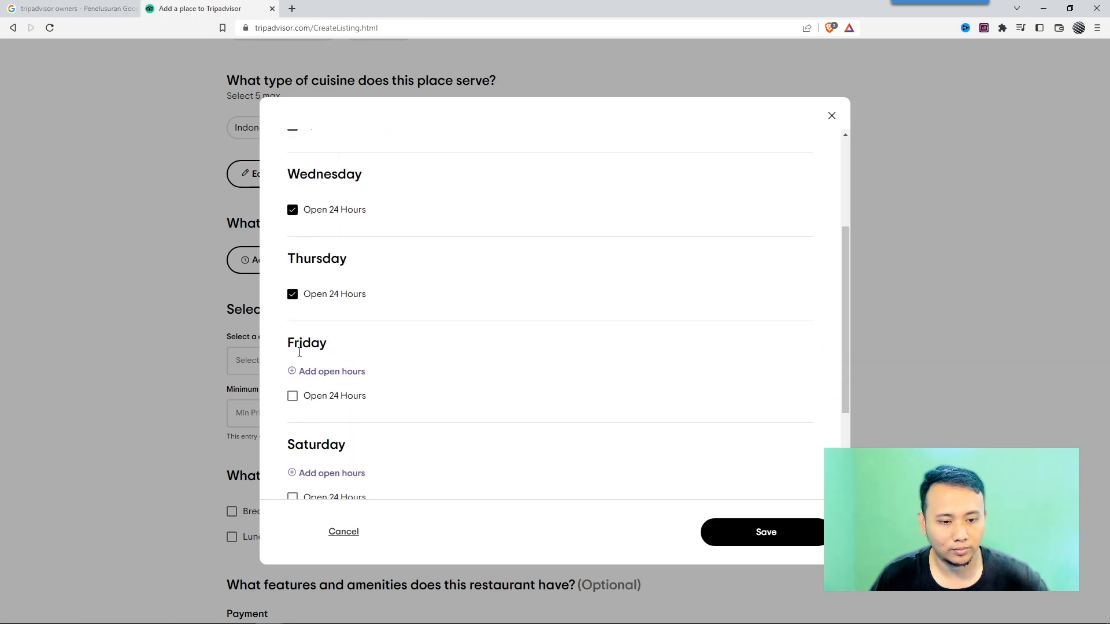
{"action": "left_click", "coordinate": [292, 392]}
{"action": "scroll", "coordinate": [299, 390], "scroll_direction": "down", "scroll_amount": 2}
{"action": "left_click", "coordinate": [292, 364]}
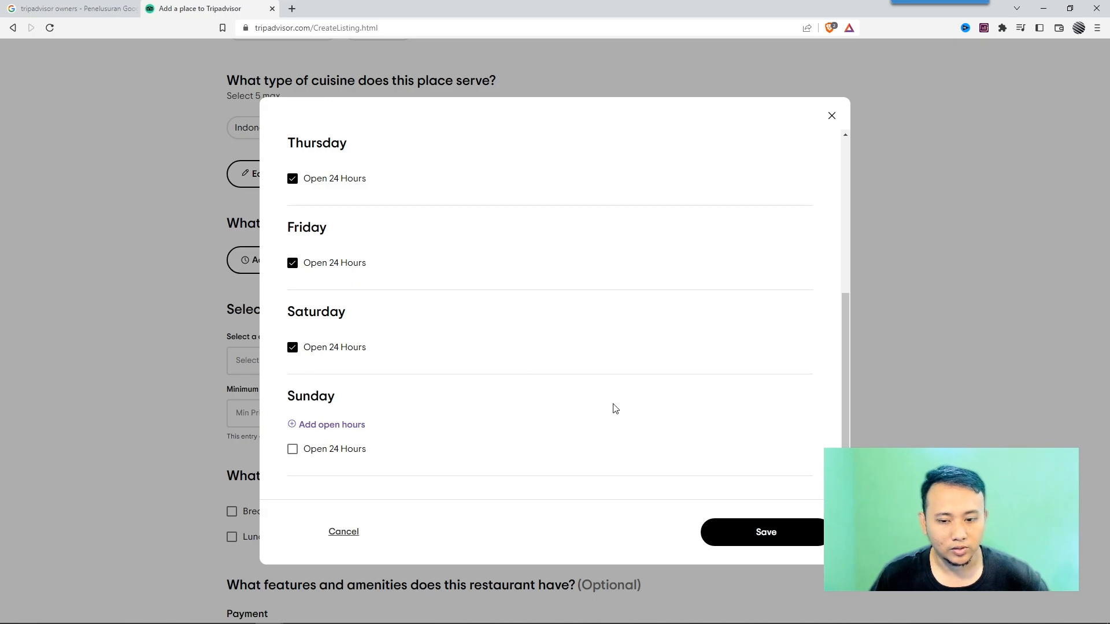
{"action": "left_click", "coordinate": [749, 532]}
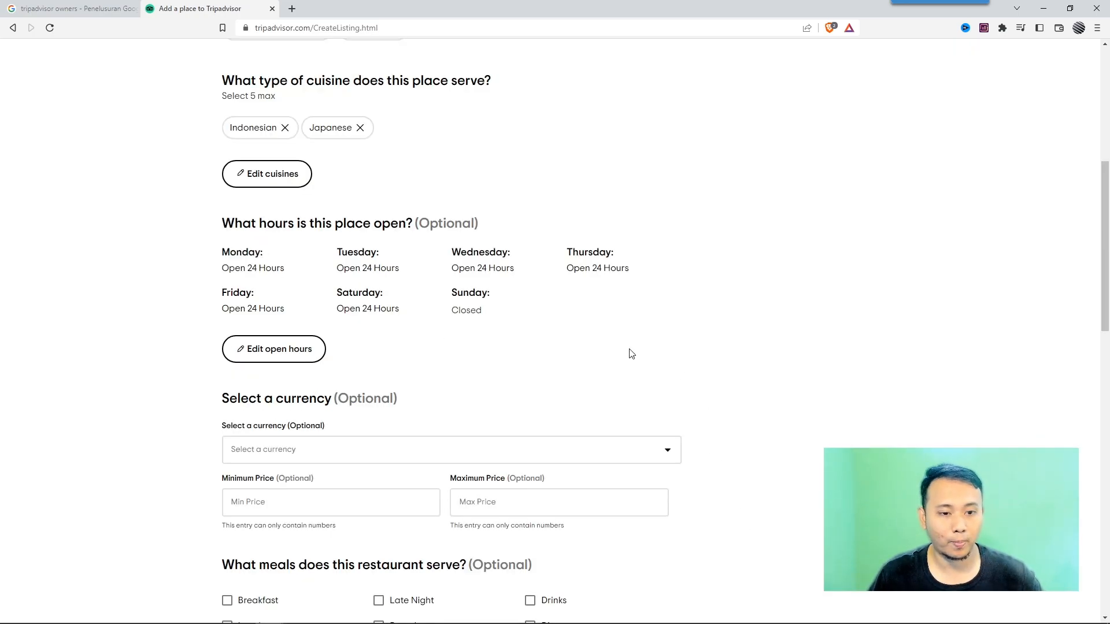
Set the currency to IDR Indonesian Rupiah.
{"action": "scroll", "coordinate": [430, 315], "scroll_direction": "down", "scroll_amount": 2}
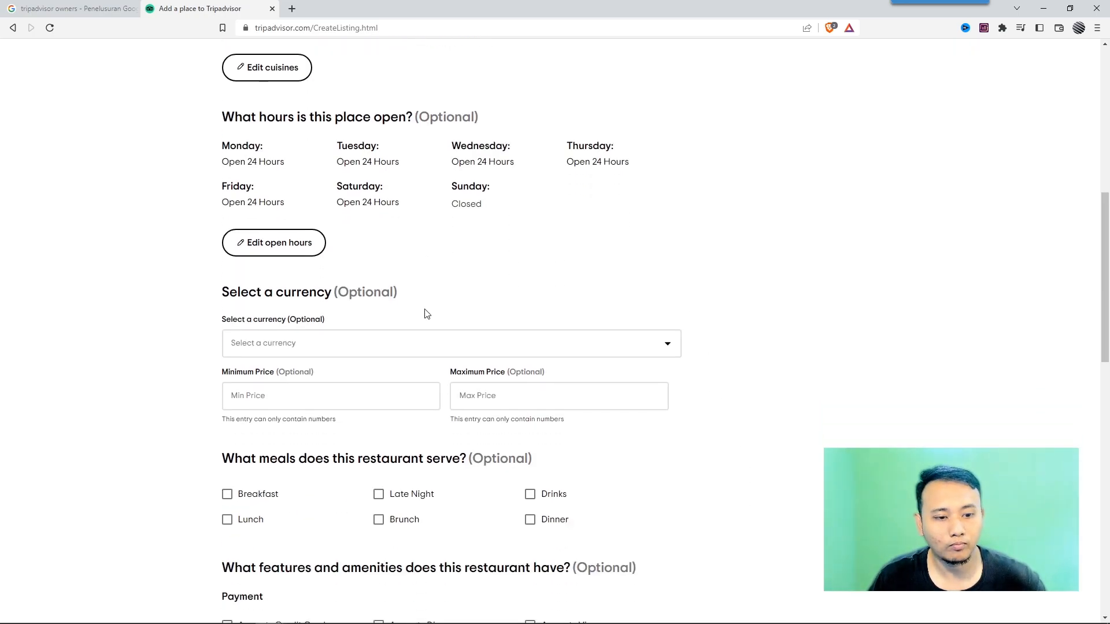
{"action": "left_click", "coordinate": [315, 338]}
{"action": "scroll", "coordinate": [330, 411], "scroll_direction": "down", "scroll_amount": 2}
{"action": "scroll", "coordinate": [330, 411], "scroll_direction": "down", "scroll_amount": 15}
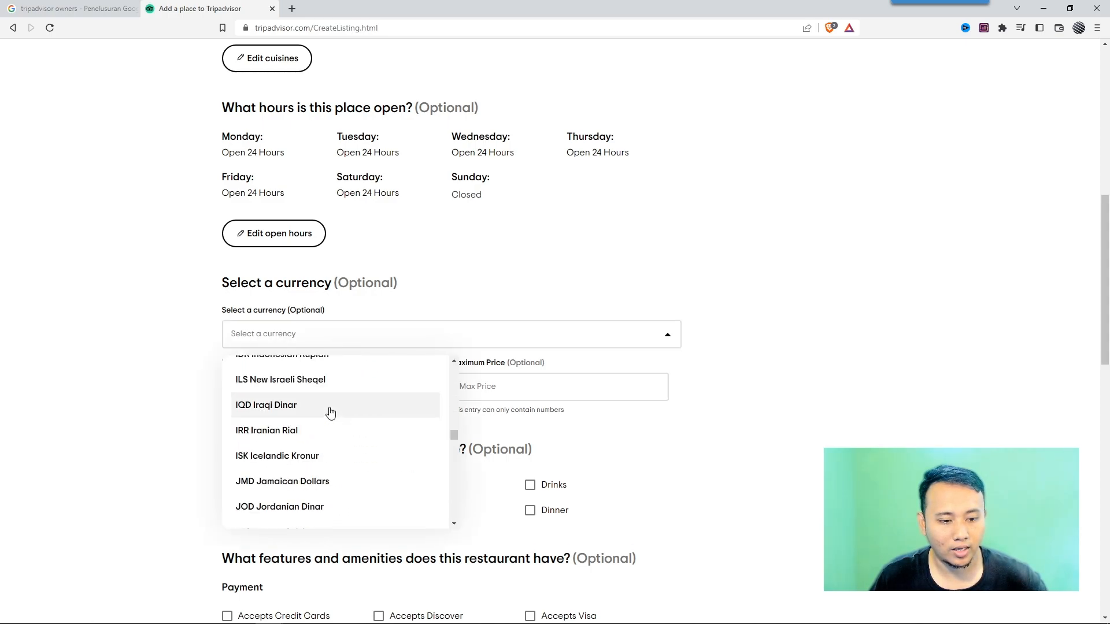
{"action": "scroll", "coordinate": [330, 412], "scroll_direction": "up", "scroll_amount": 2}
{"action": "left_click", "coordinate": [335, 414]}
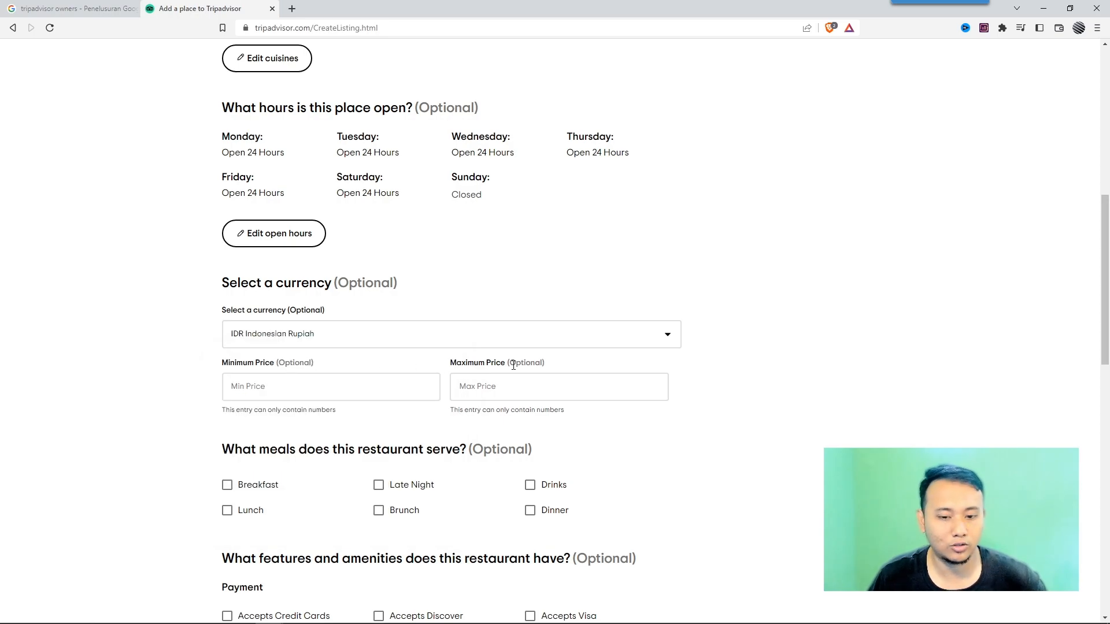
Tick Digital Payments among the payment features.
{"action": "scroll", "coordinate": [513, 365], "scroll_direction": "down", "scroll_amount": 1}
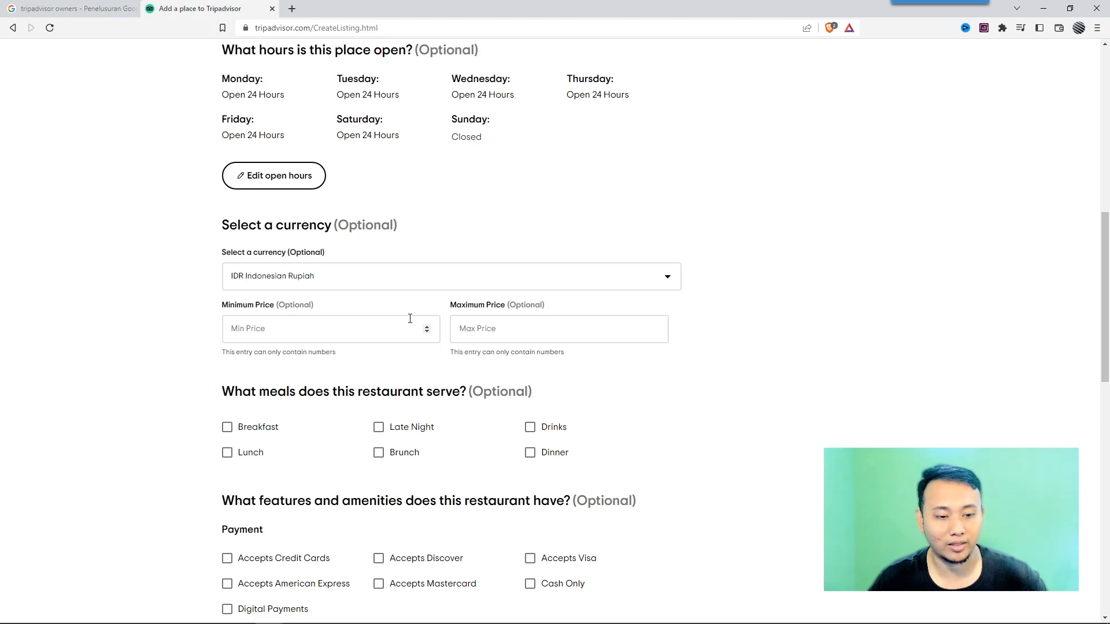
{"action": "scroll", "coordinate": [410, 318], "scroll_direction": "down", "scroll_amount": 2}
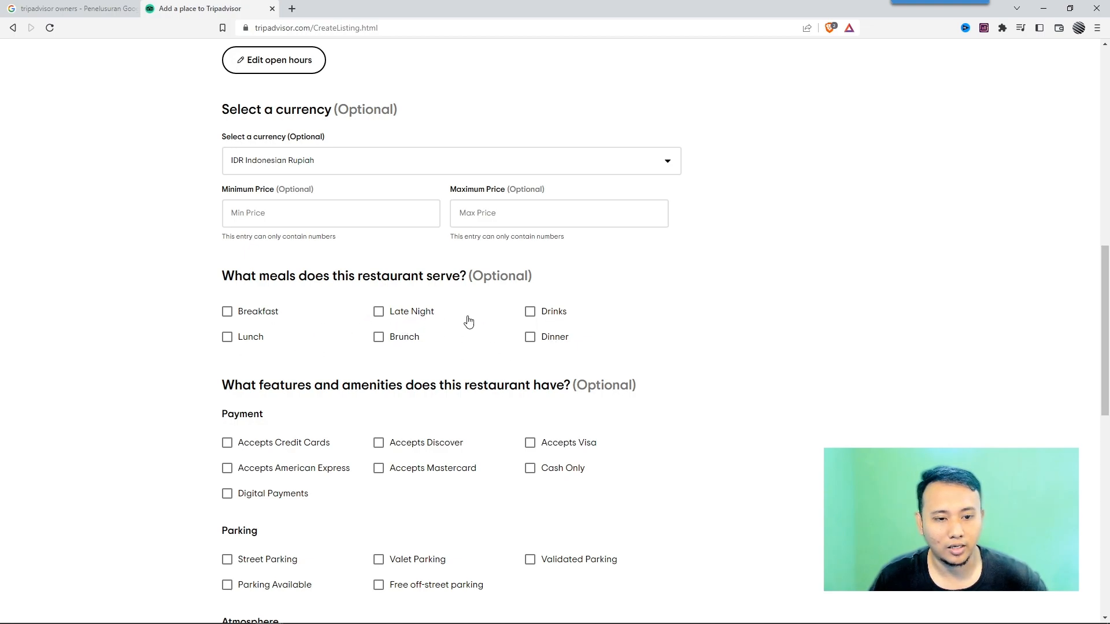
{"action": "scroll", "coordinate": [466, 325], "scroll_direction": "down", "scroll_amount": 2}
{"action": "scroll", "coordinate": [548, 305], "scroll_direction": "down", "scroll_amount": 2}
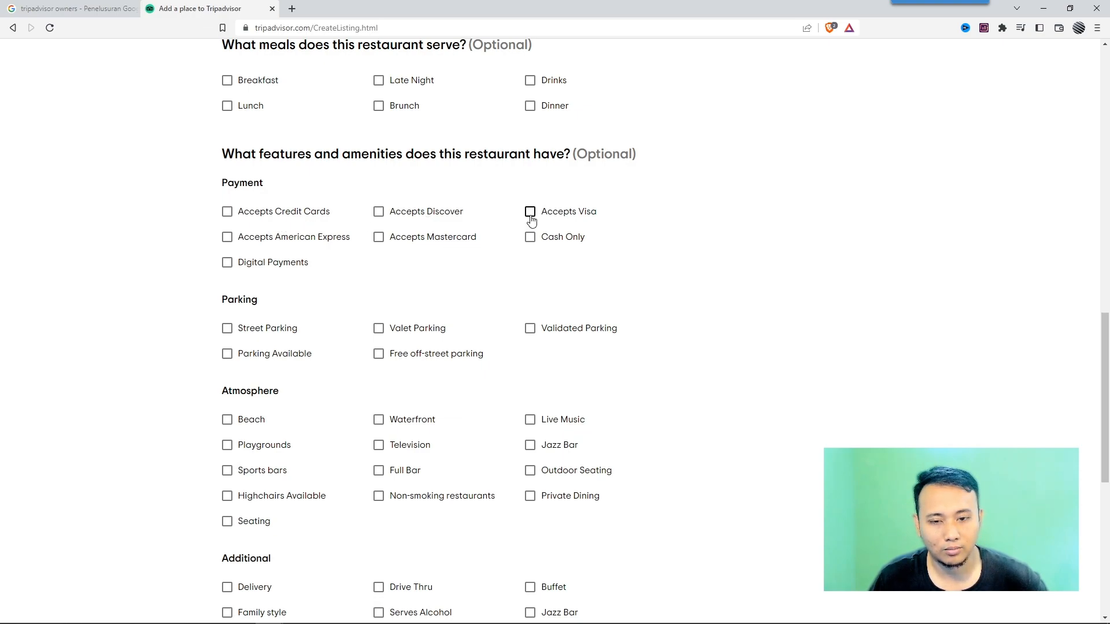
{"action": "left_click", "coordinate": [227, 263]}
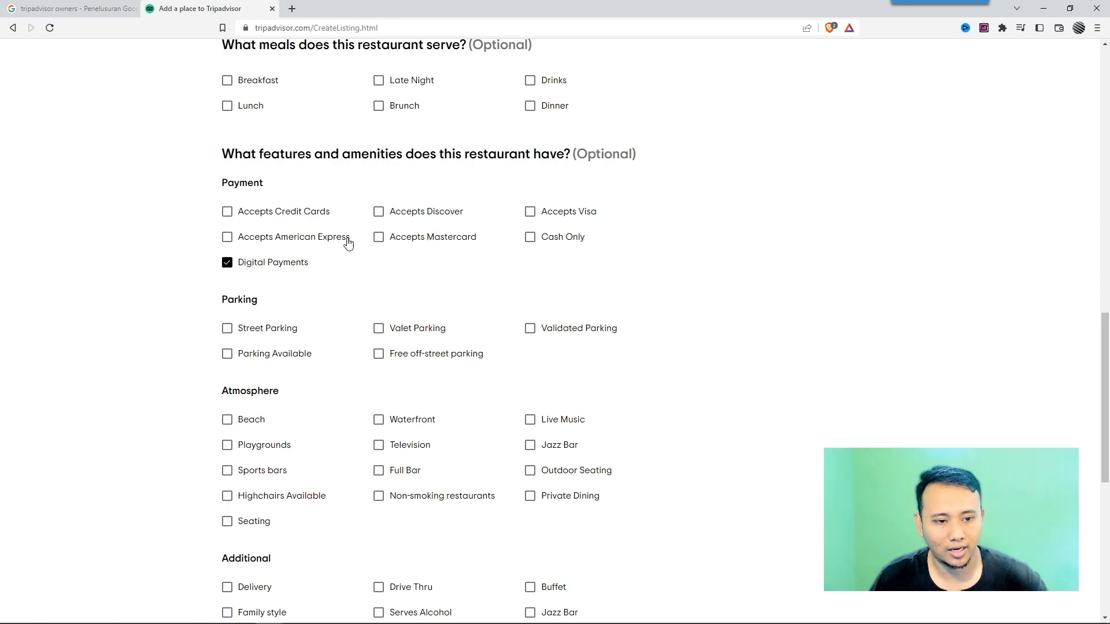
Tick Parking Available and Live Music among the restaurant's amenities.
{"action": "scroll", "coordinate": [329, 231], "scroll_direction": "down", "scroll_amount": 2}
{"action": "left_click", "coordinate": [227, 238]}
{"action": "scroll", "coordinate": [379, 255], "scroll_direction": "down", "scroll_amount": 2}
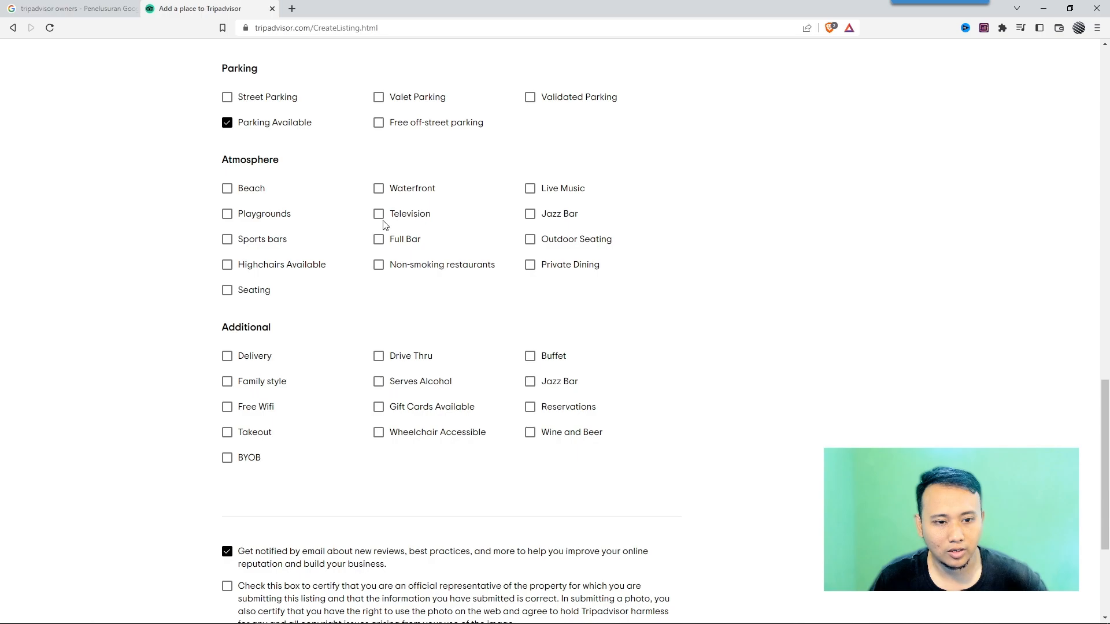
{"action": "left_click", "coordinate": [530, 189]}
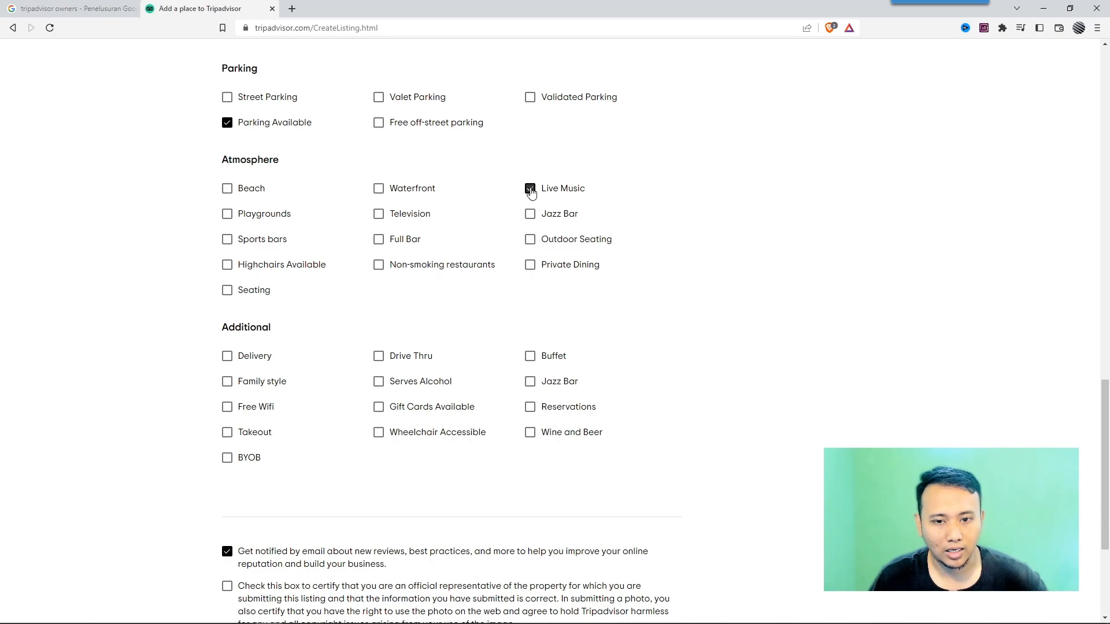
Tick Delivery and Free Wifi under the additional features.
{"action": "scroll", "coordinate": [520, 200], "scroll_direction": "down", "scroll_amount": 3}
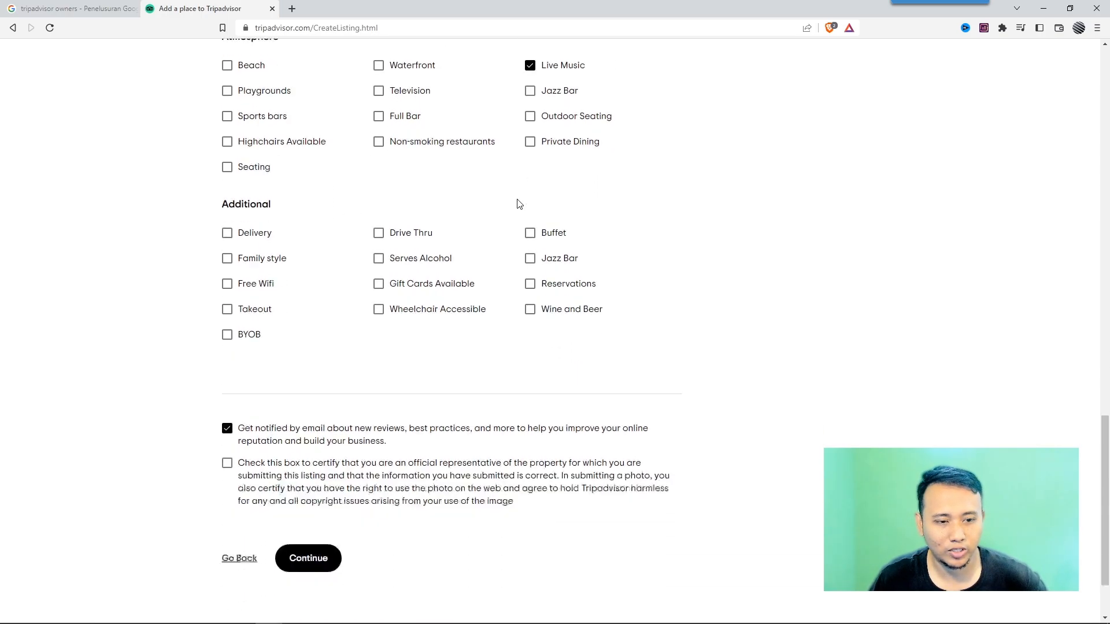
{"action": "left_click", "coordinate": [228, 182]}
{"action": "left_click", "coordinate": [226, 236]}
{"action": "scroll", "coordinate": [460, 273], "scroll_direction": "up", "scroll_amount": 9}
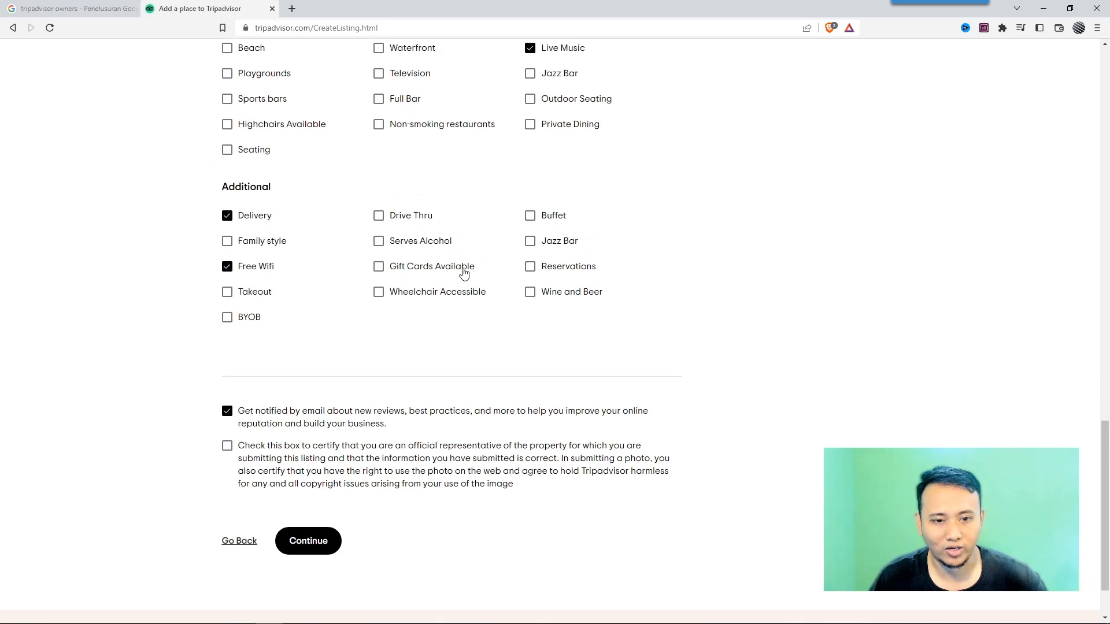
Certify being the official representative of the property, then submit the listing and confirm the reviewed details.
{"action": "scroll", "coordinate": [412, 286], "scroll_direction": "up", "scroll_amount": 3}
{"action": "scroll", "coordinate": [416, 265], "scroll_direction": "down", "scroll_amount": 7}
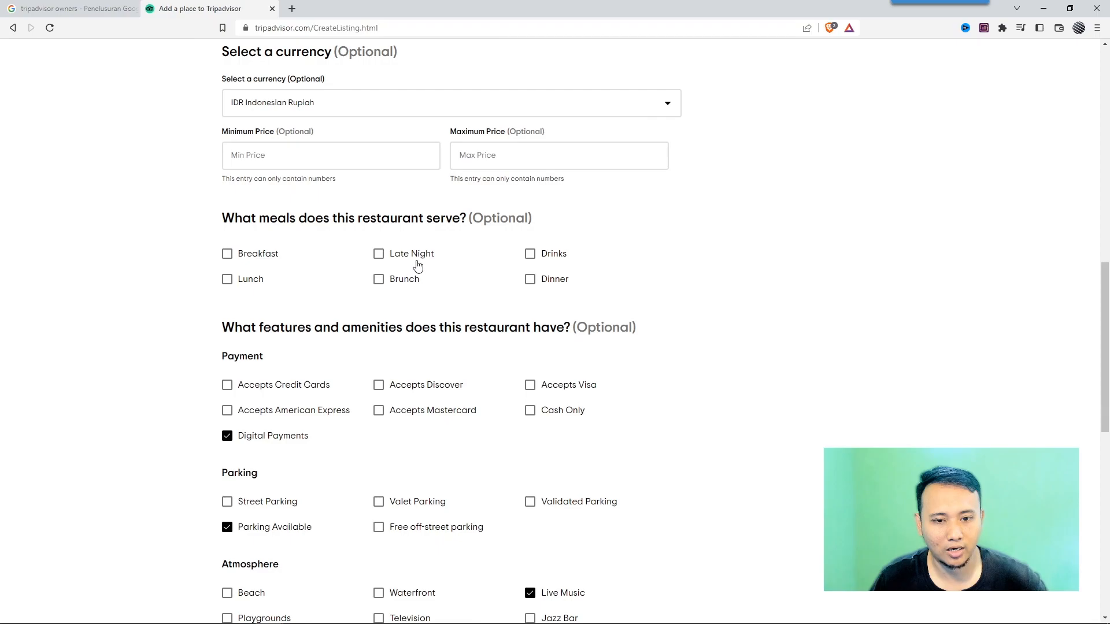
{"action": "scroll", "coordinate": [442, 226], "scroll_direction": "down", "scroll_amount": 2}
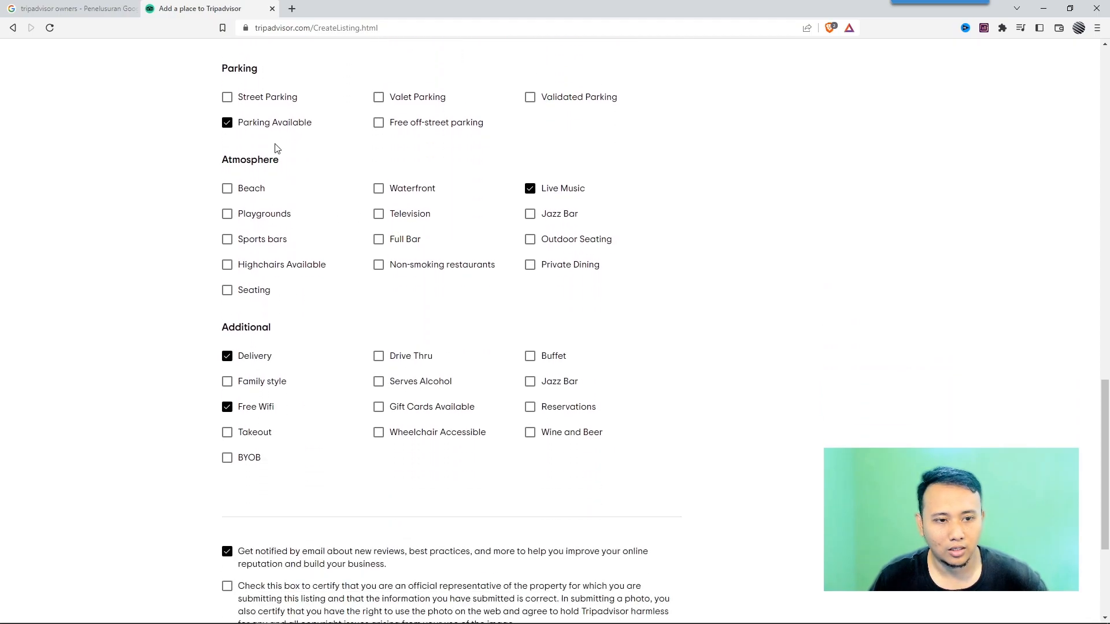
{"action": "scroll", "coordinate": [456, 230], "scroll_direction": "down", "scroll_amount": 1}
{"action": "scroll", "coordinate": [370, 224], "scroll_direction": "up", "scroll_amount": 1}
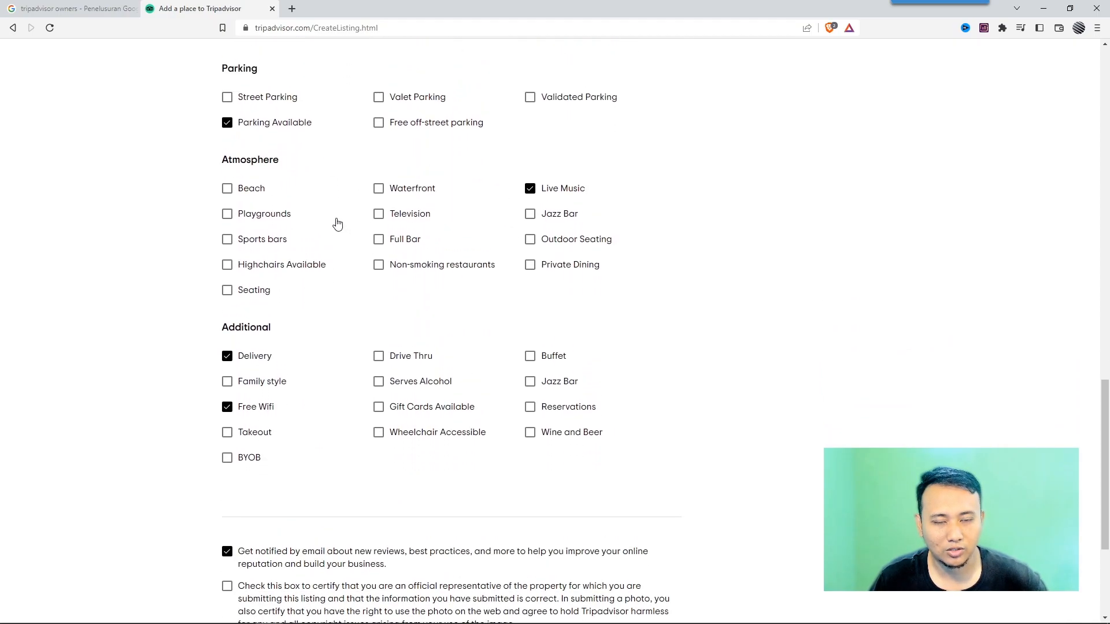
{"action": "scroll", "coordinate": [339, 219], "scroll_direction": "down", "scroll_amount": 4}
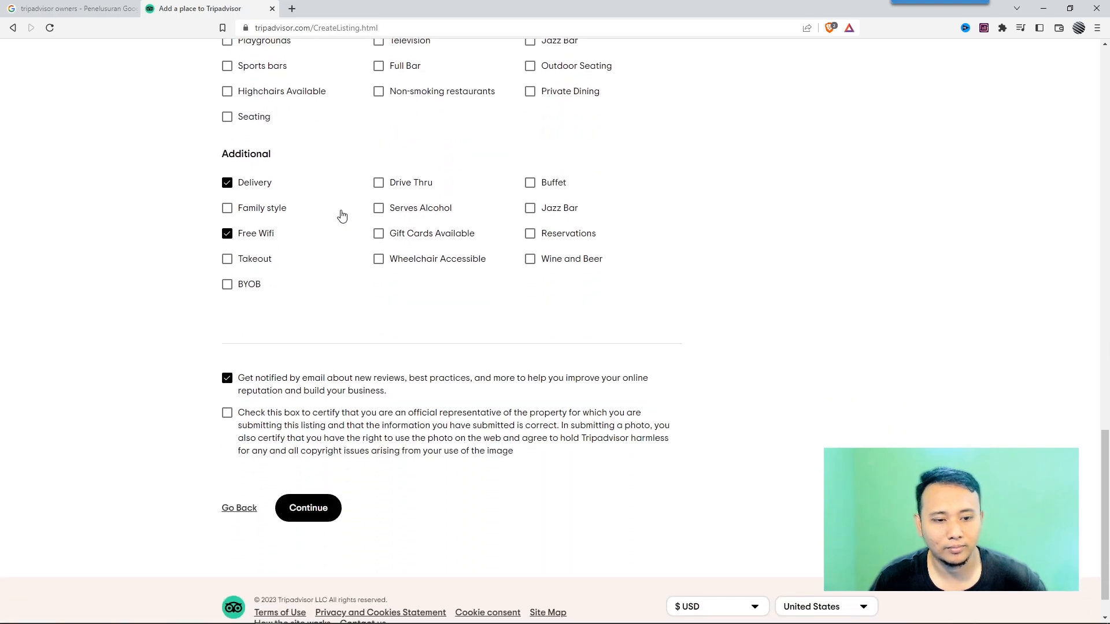
{"action": "left_click", "coordinate": [227, 368]}
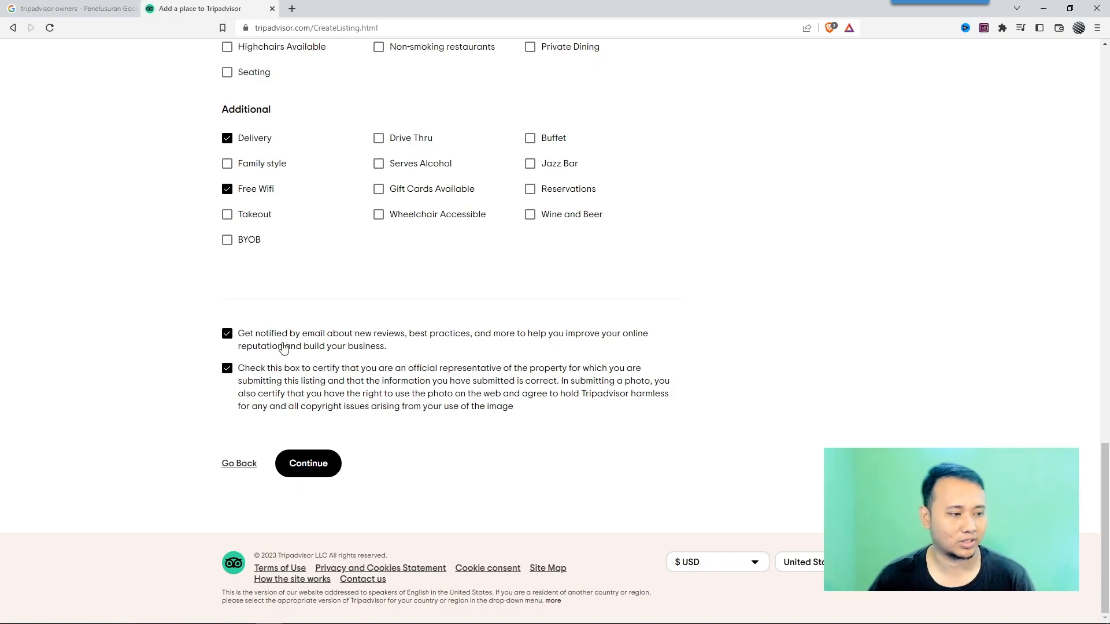
{"action": "left_click", "coordinate": [301, 468]}
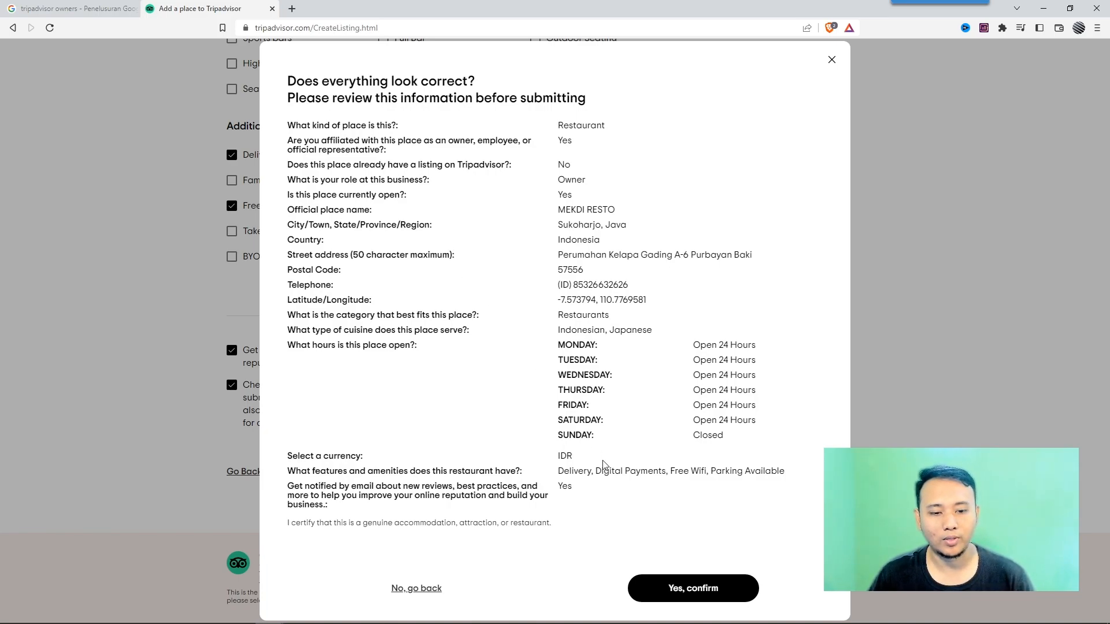
{"action": "left_click", "coordinate": [689, 594]}
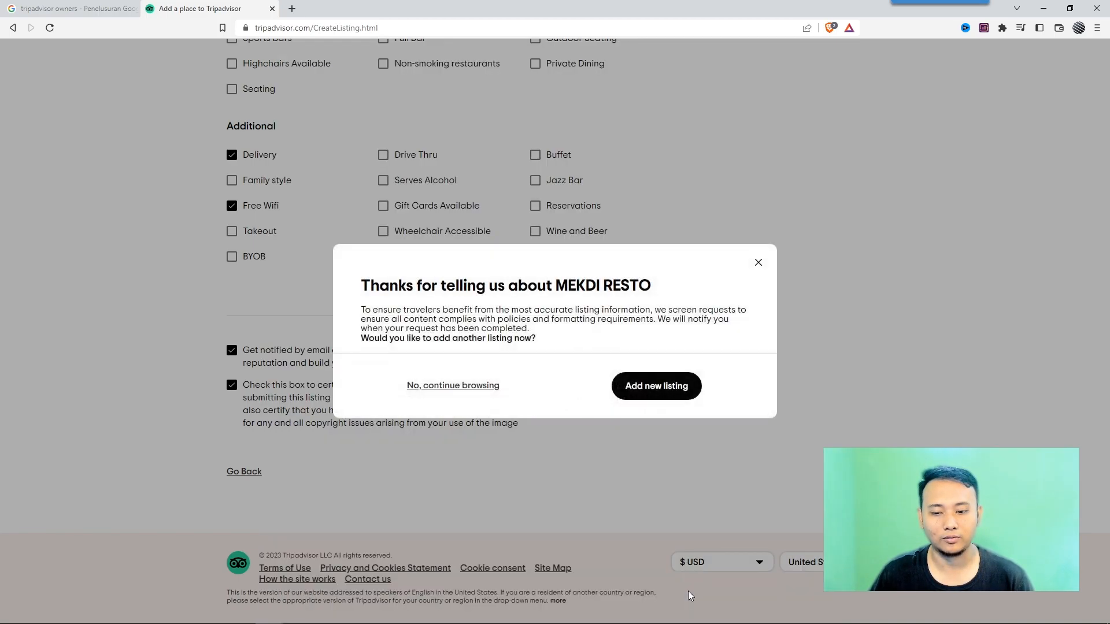